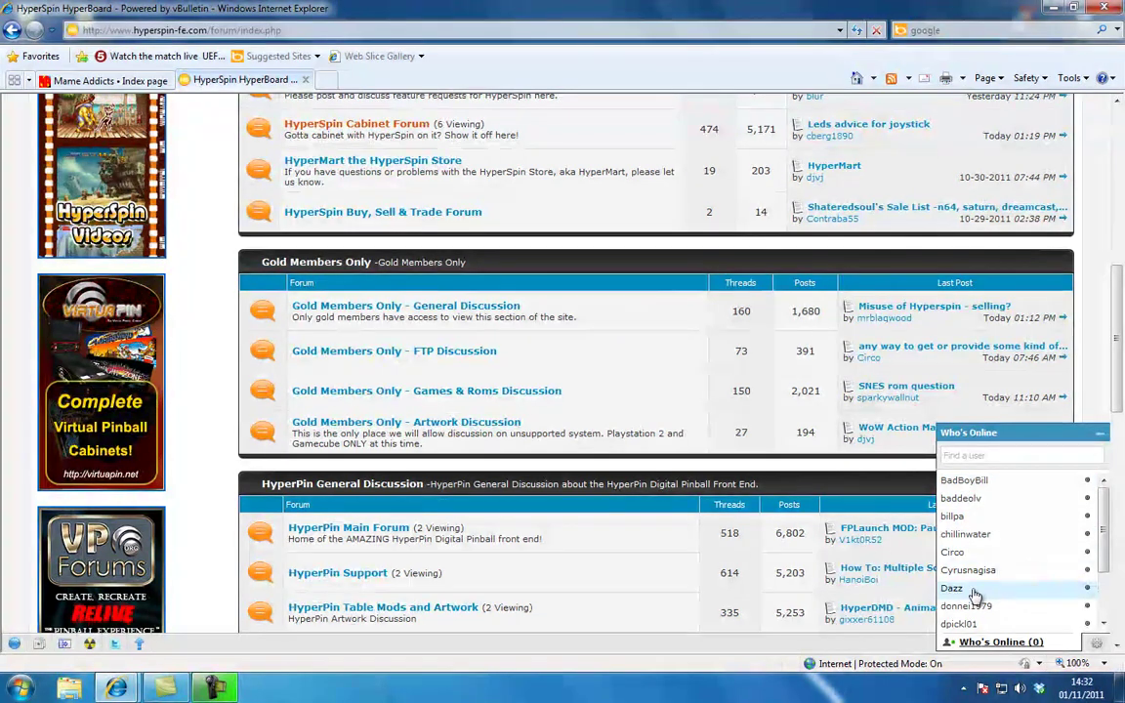
# - Look through the HyperSpin forum's Who's Online list, then close the list and the forum's browser tab
pyautogui.scroll(-3, 1031, 523)
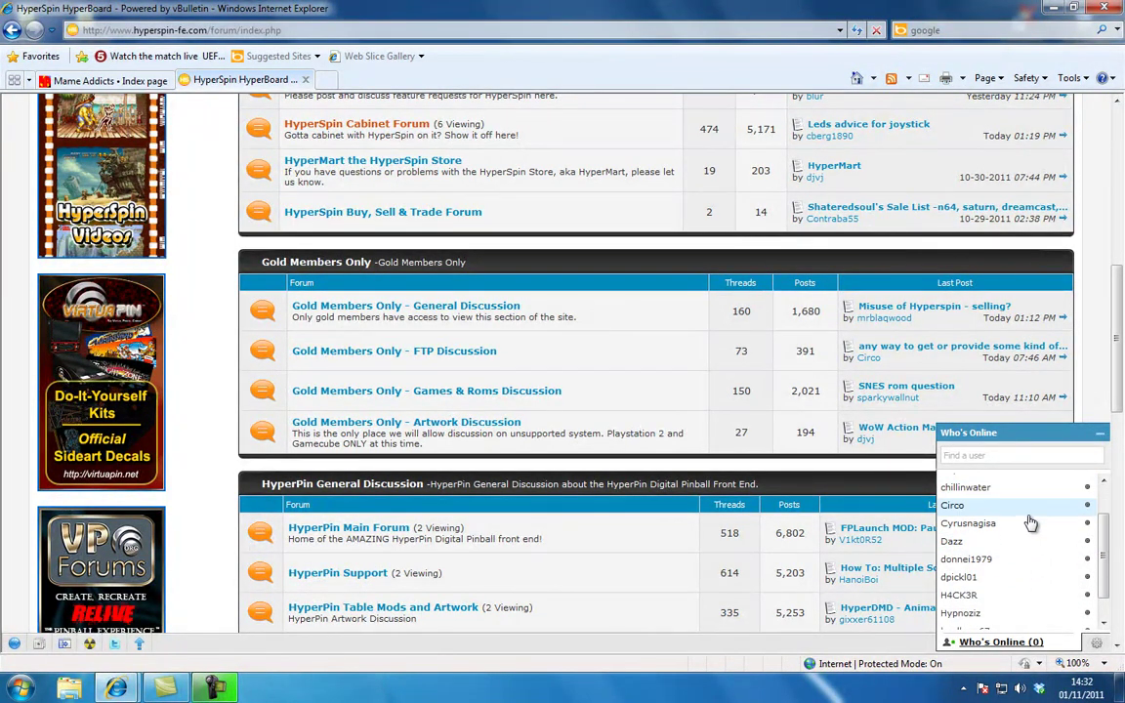
pyautogui.scroll(-1, 1016, 523)
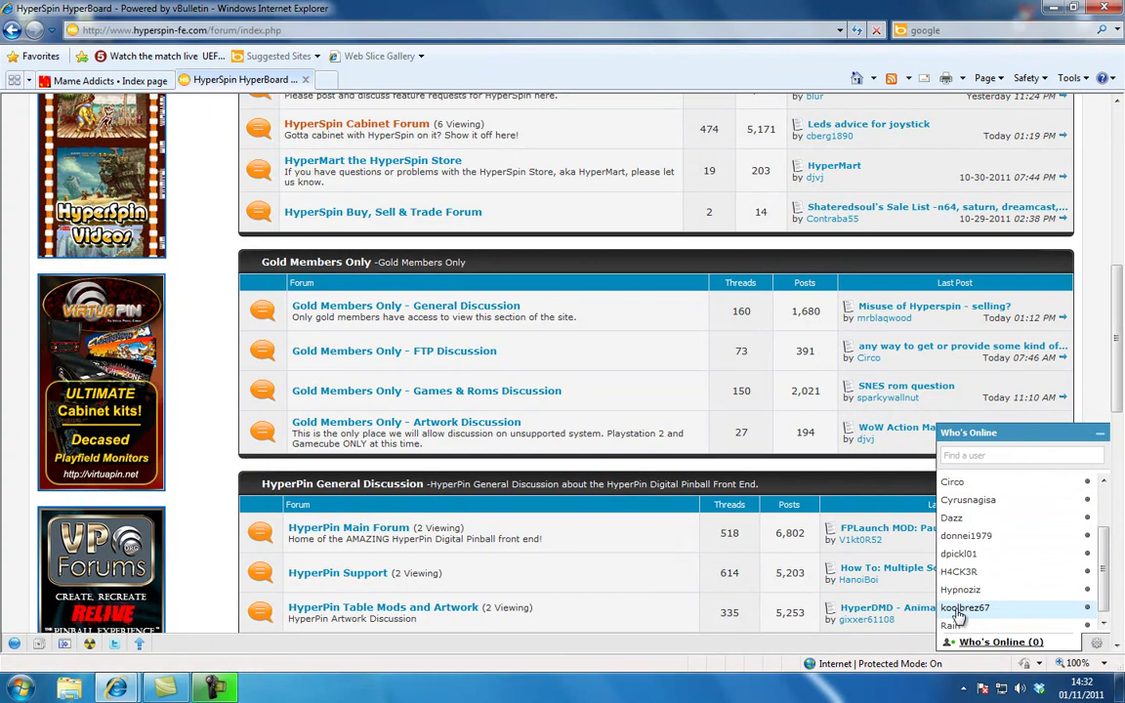
pyautogui.scroll(5, 1030, 608)
pyautogui.scroll(-2, 1042, 620)
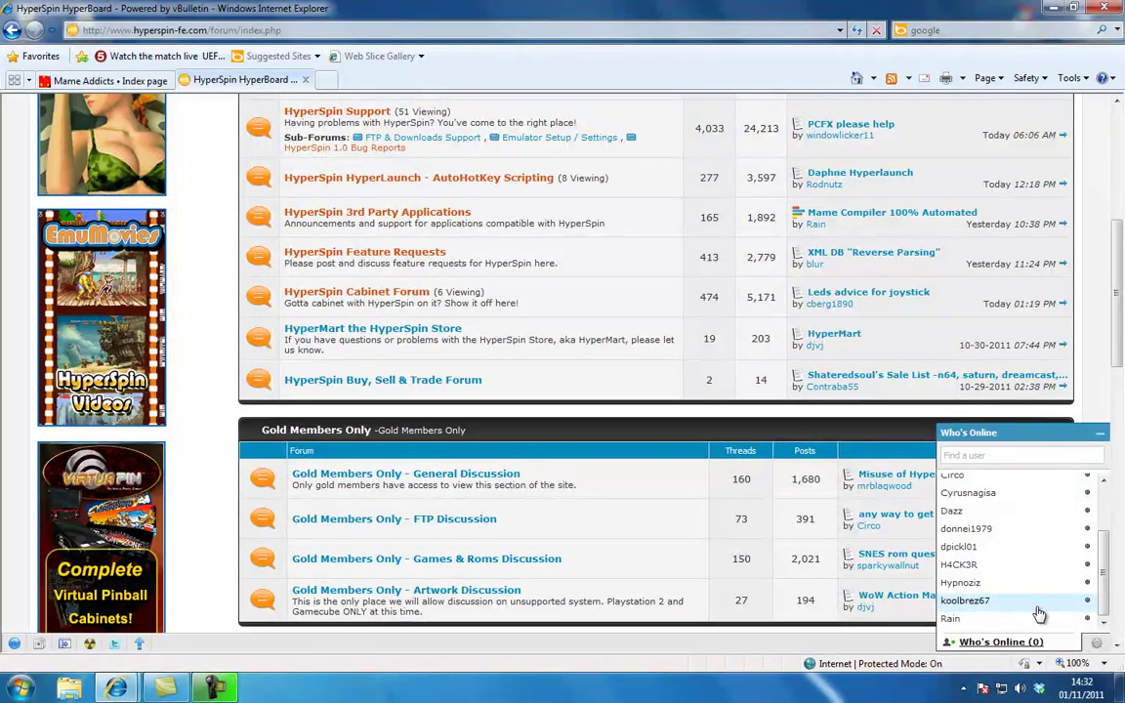
pyautogui.scroll(-3, 1041, 613)
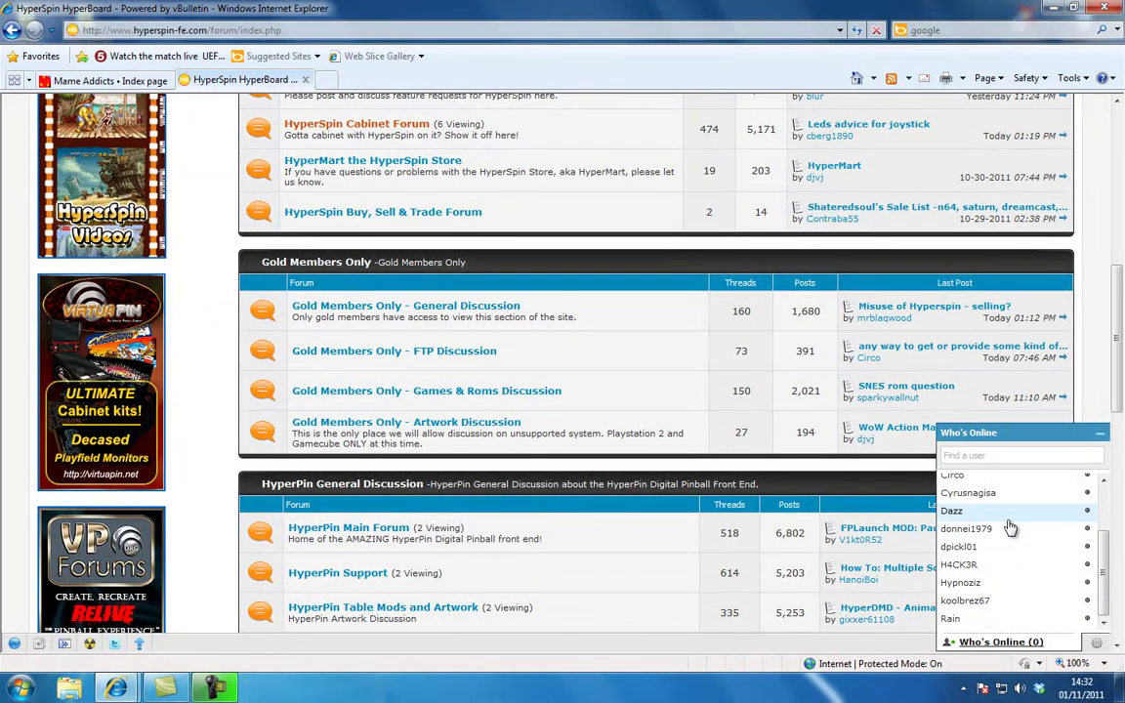
pyautogui.scroll(3, 1018, 547)
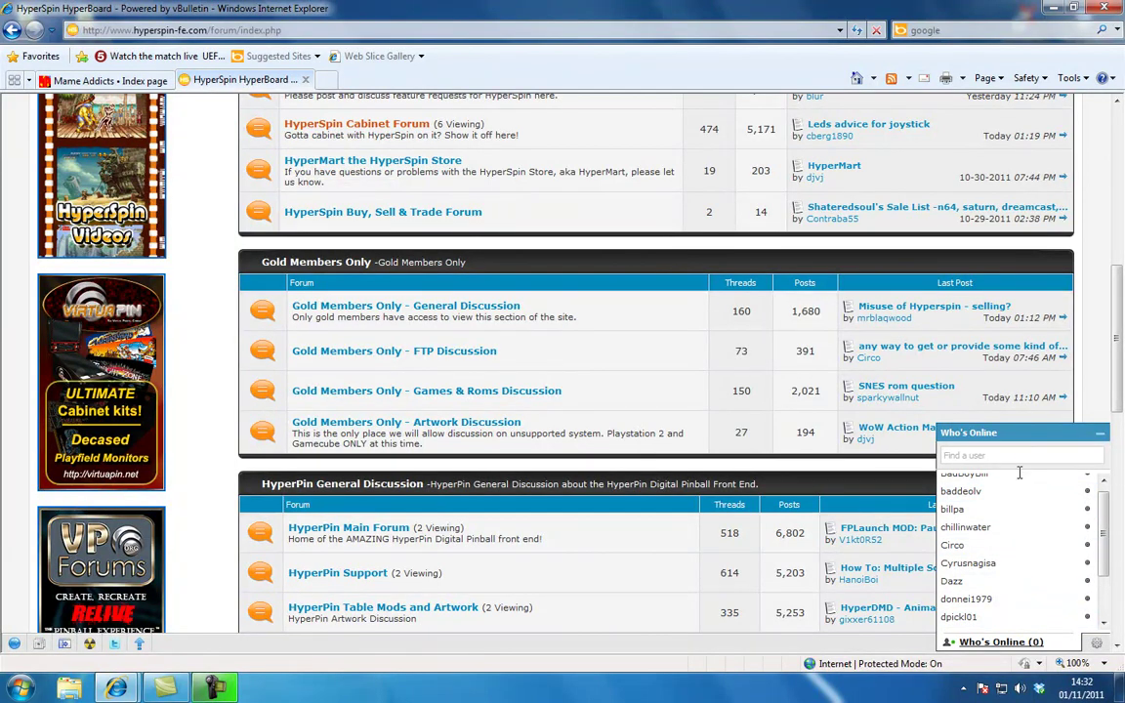
pyautogui.click(1035, 436)
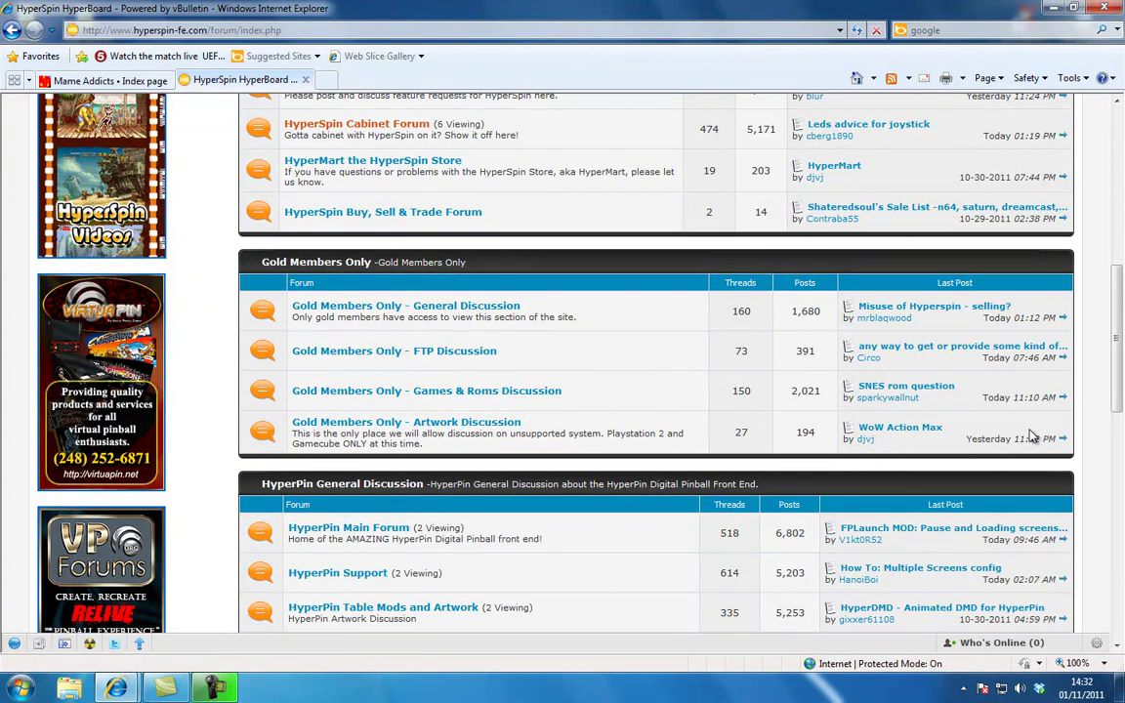
pyautogui.click(306, 80)
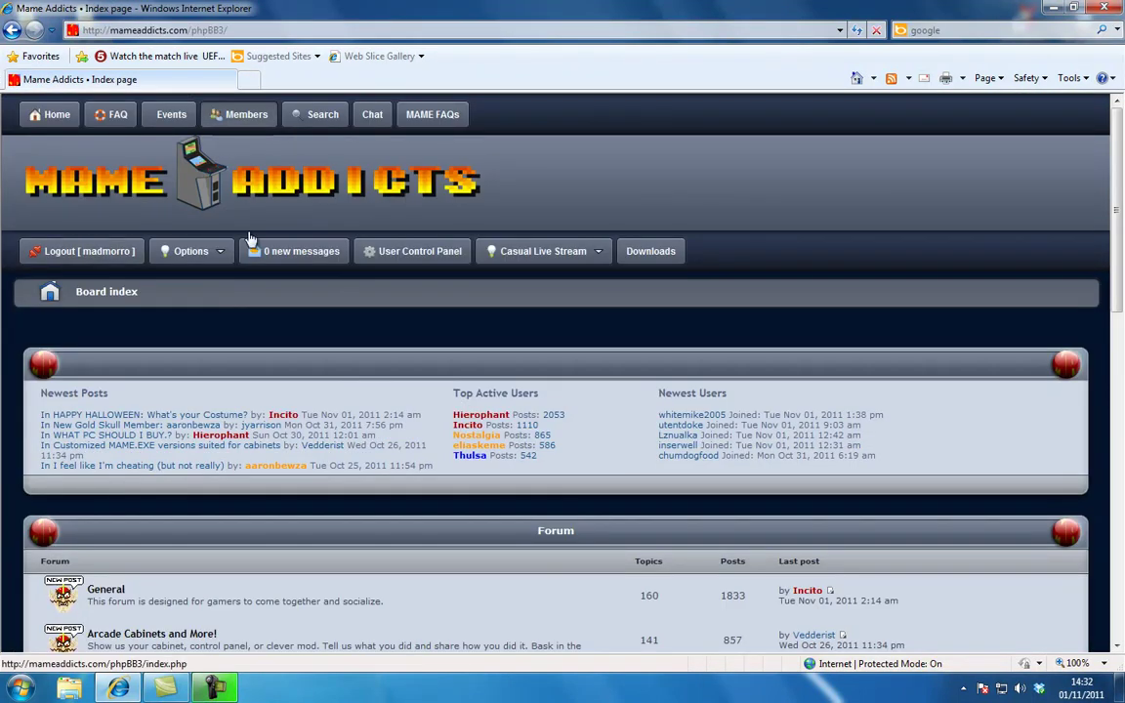
# - Look through the forum sections on the Mame Addicts index page, then close the browser
pyautogui.scroll(-5, 394, 418)
pyautogui.scroll(2, 342, 439)
pyautogui.scroll(1, 342, 439)
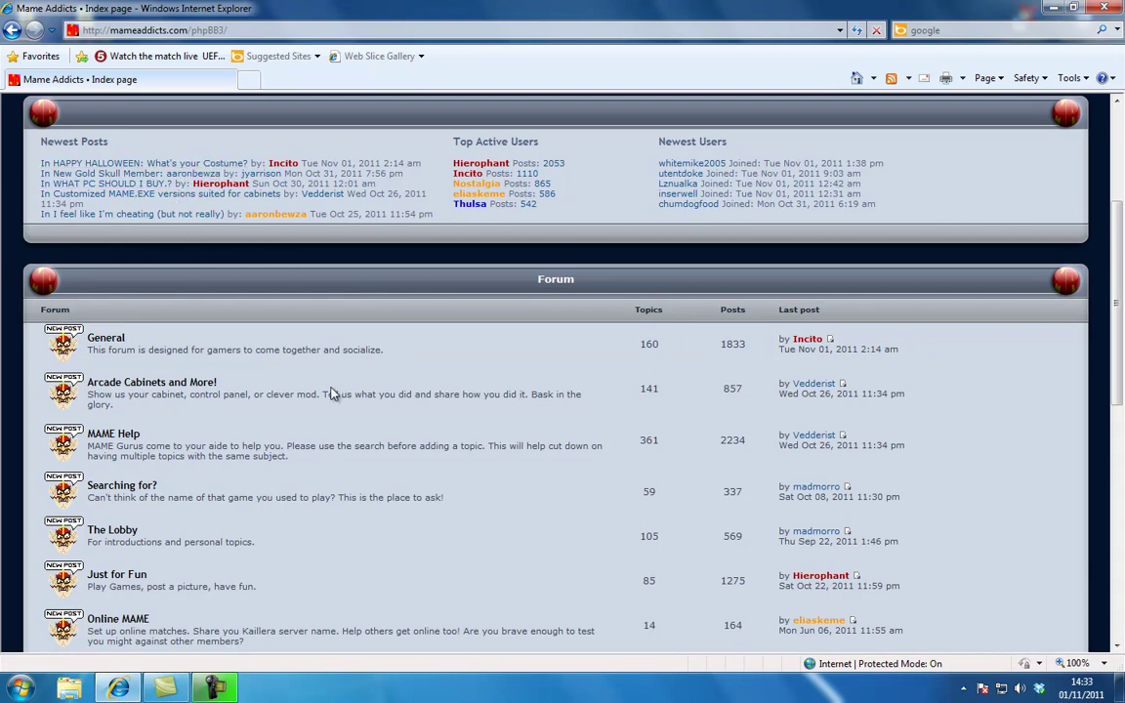
pyautogui.scroll(-1, 332, 420)
pyautogui.scroll(-2, 332, 425)
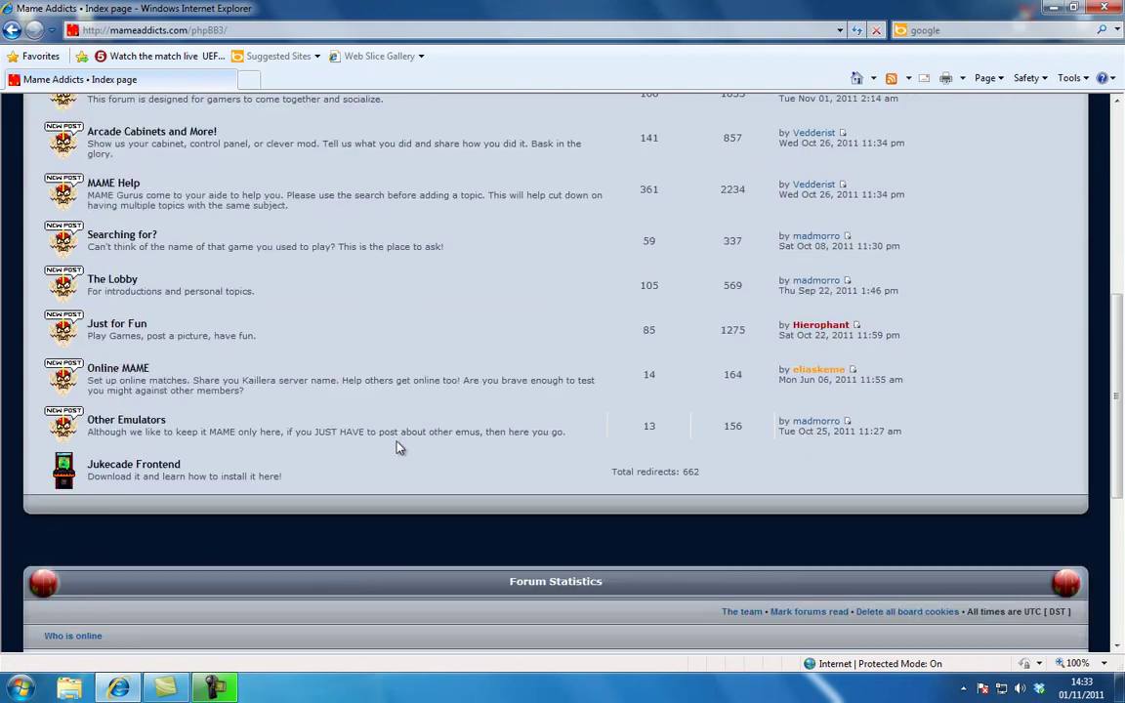
pyautogui.scroll(1, 332, 444)
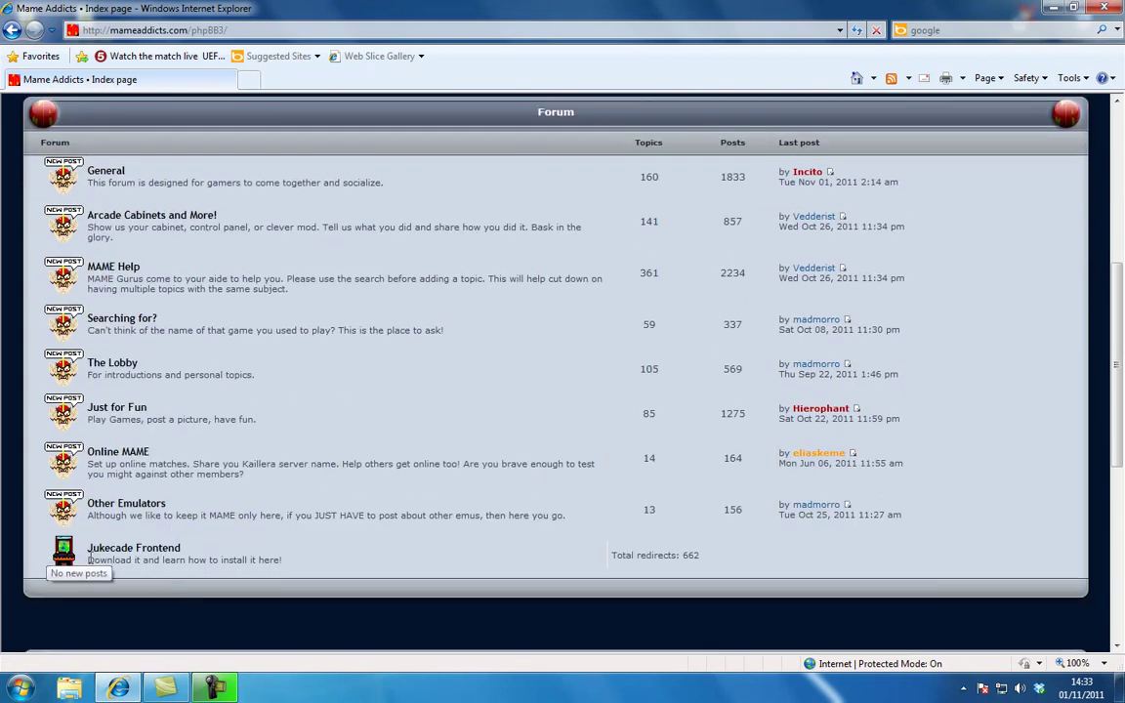
pyautogui.scroll(3, 369, 525)
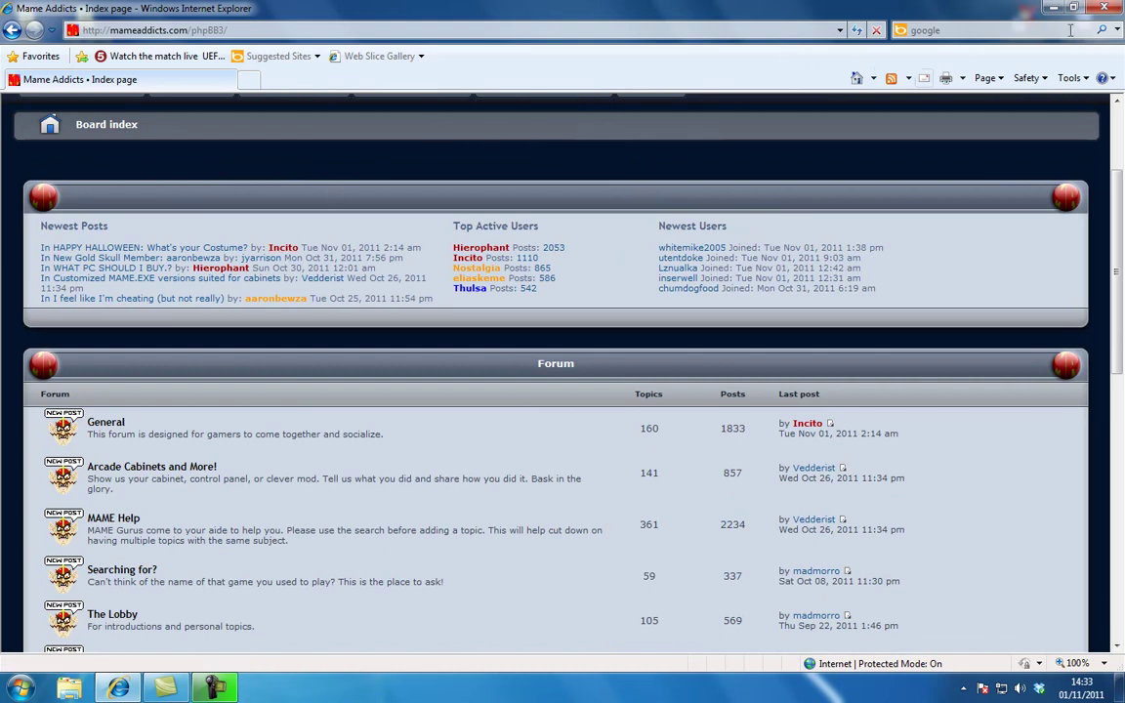
pyautogui.click(1108, 9)
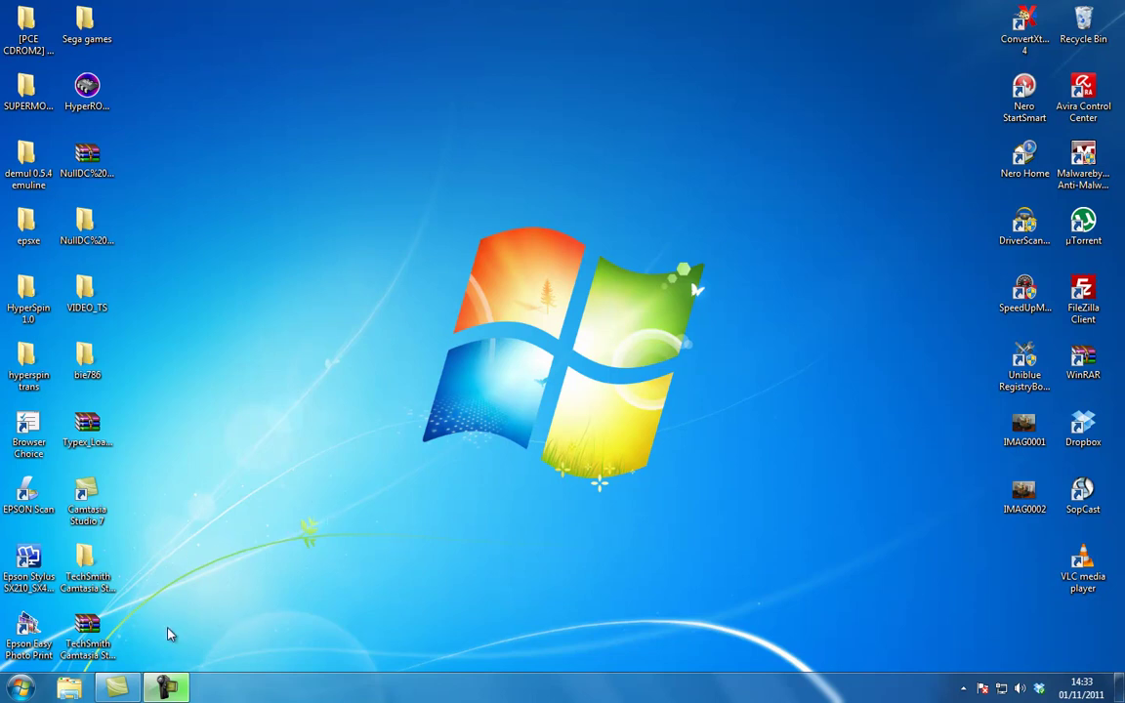
# - Open the E: drive from Computer in a maximized window
pyautogui.click(21, 688)
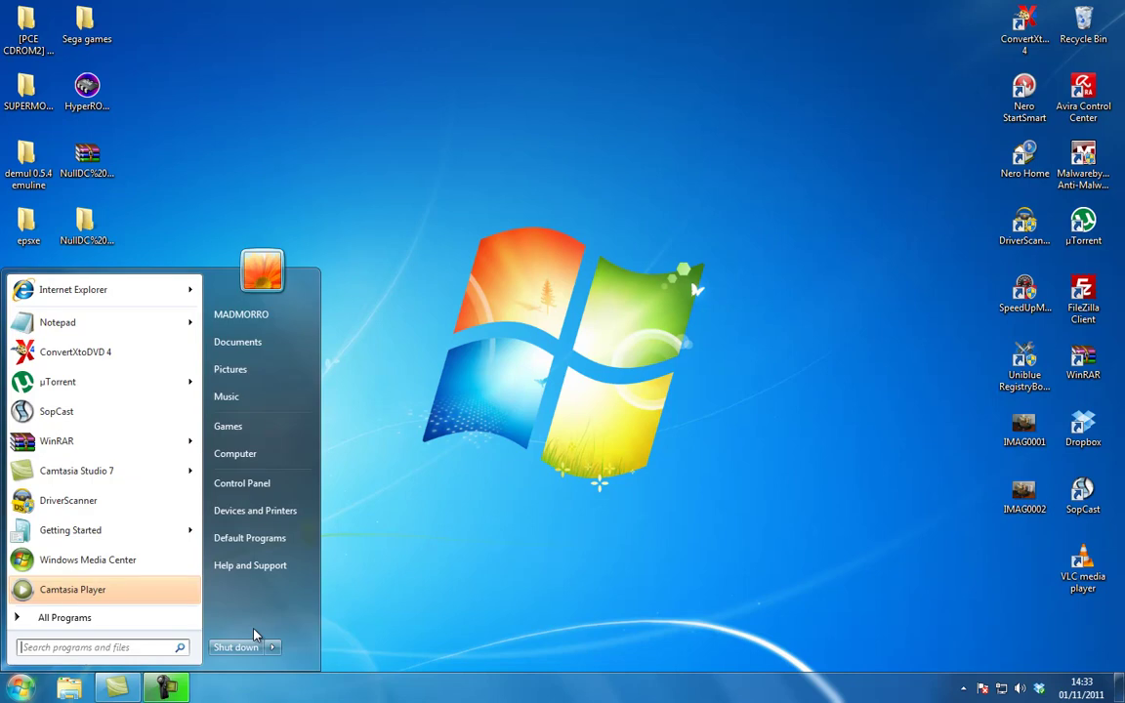
pyautogui.click(223, 457)
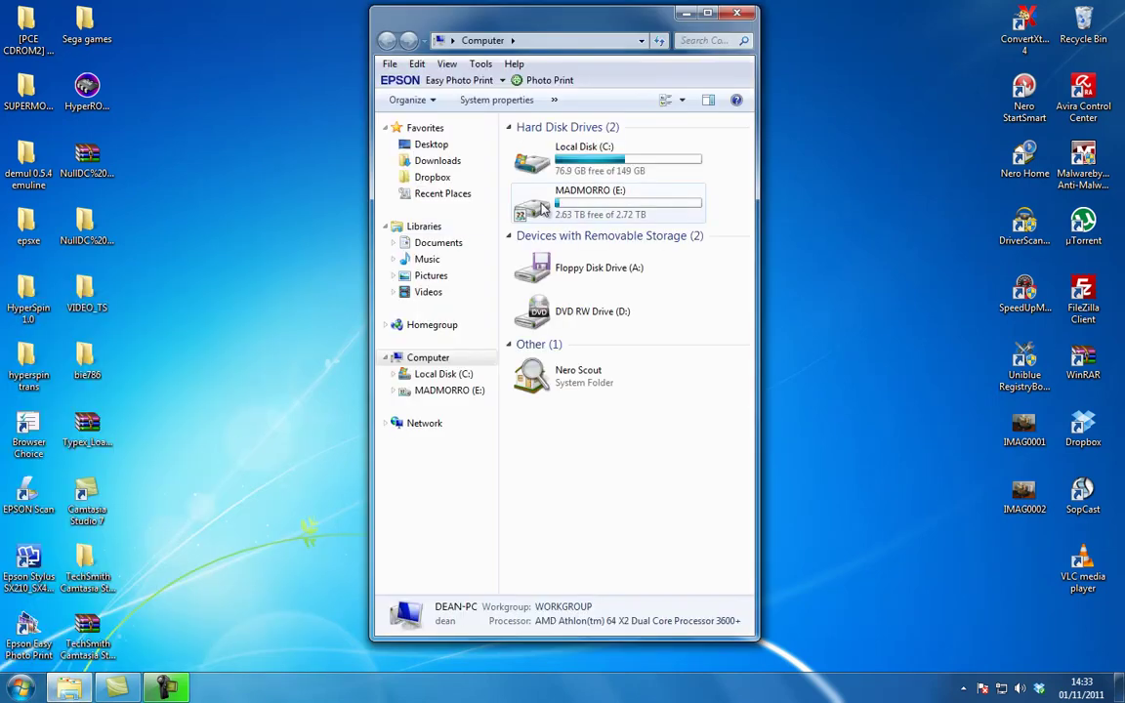
pyautogui.click(707, 13)
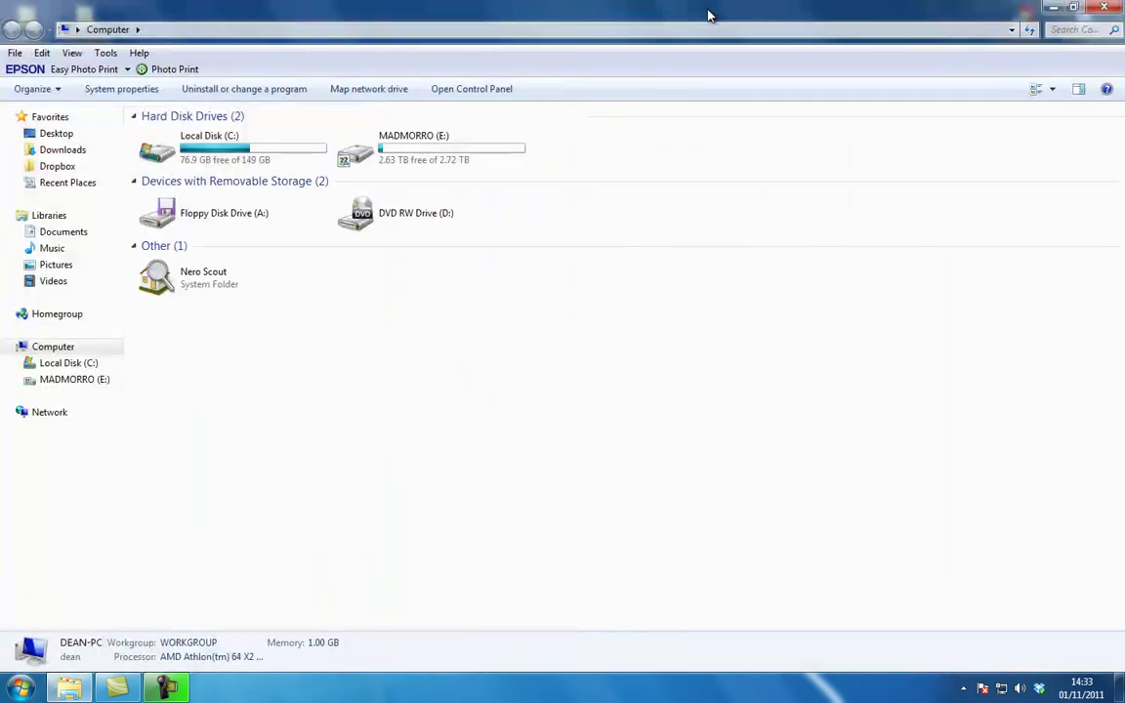
pyautogui.doubleClick(358, 153)
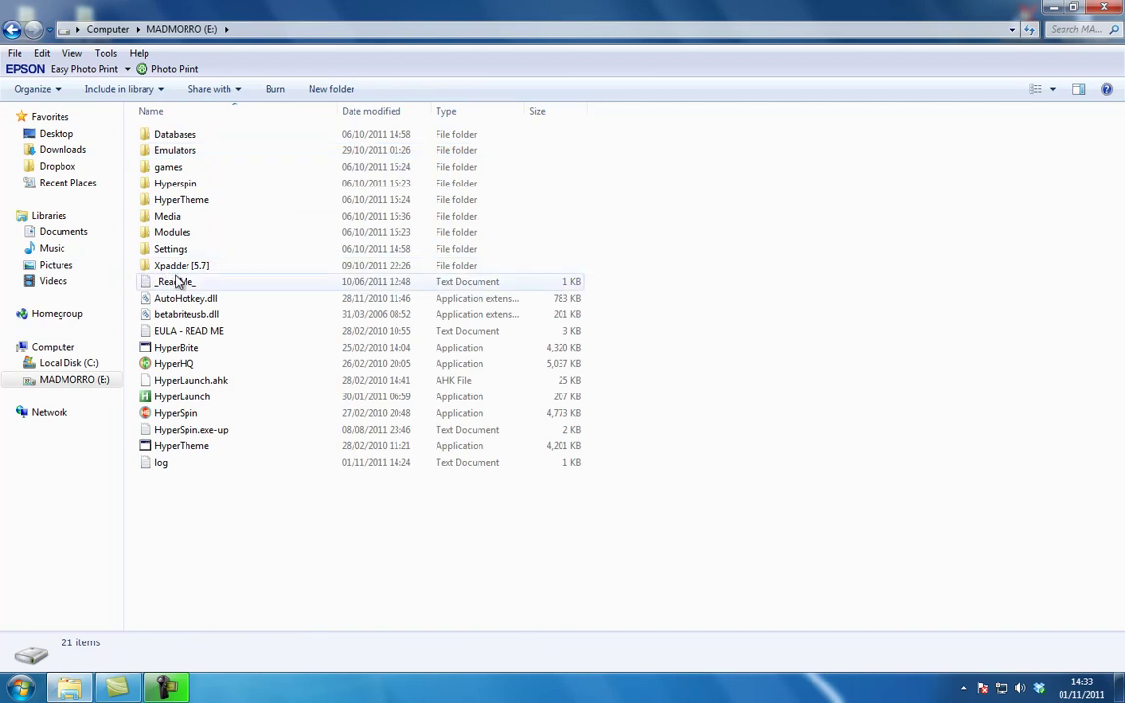
# - Launch the Xpadder [5.7] application from its folder on the E: drive, minimize it and return to the drive's root
pyautogui.doubleClick(149, 269)
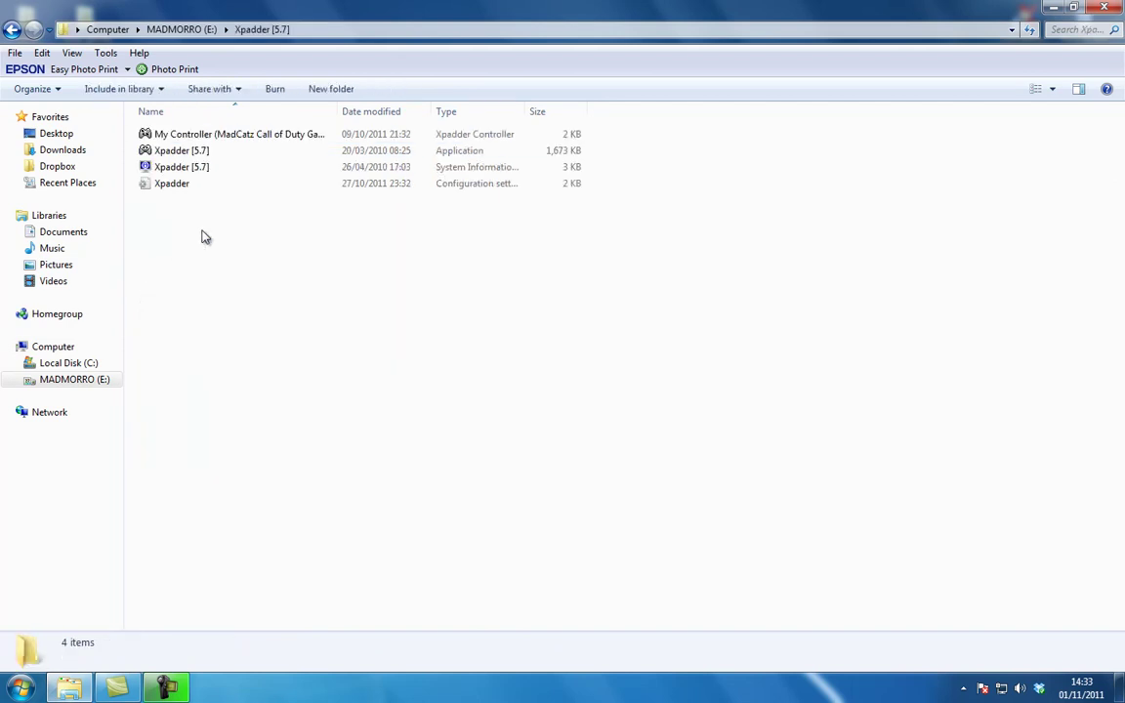
pyautogui.click(149, 152)
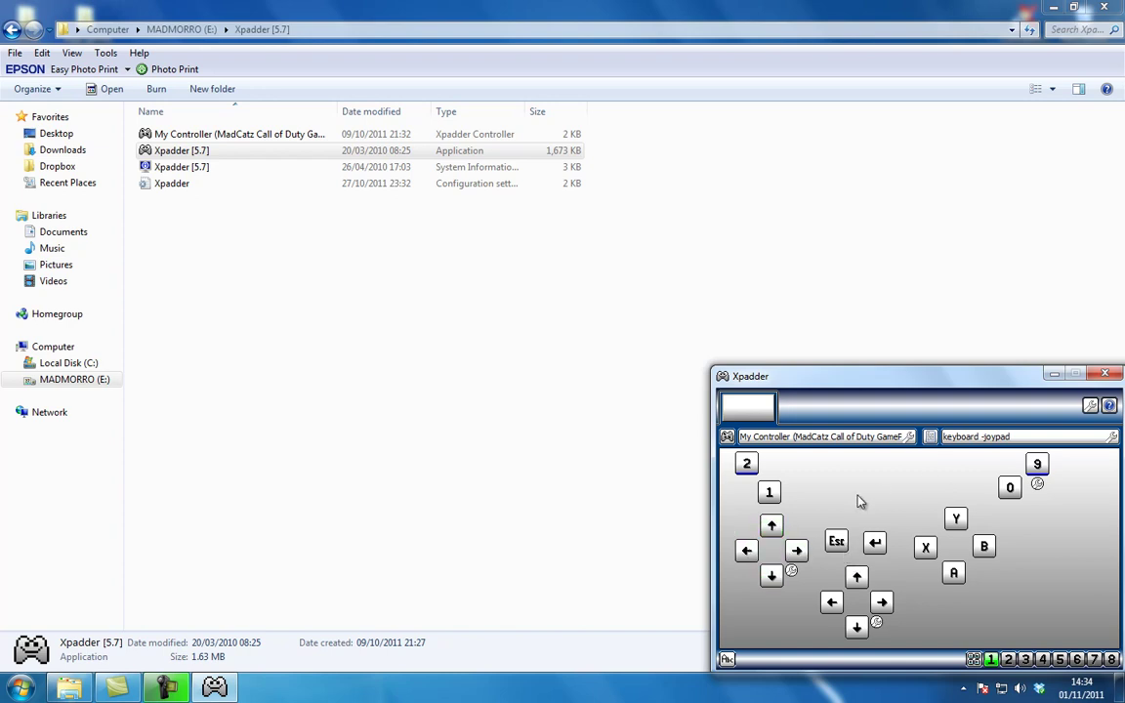
pyautogui.click(1054, 375)
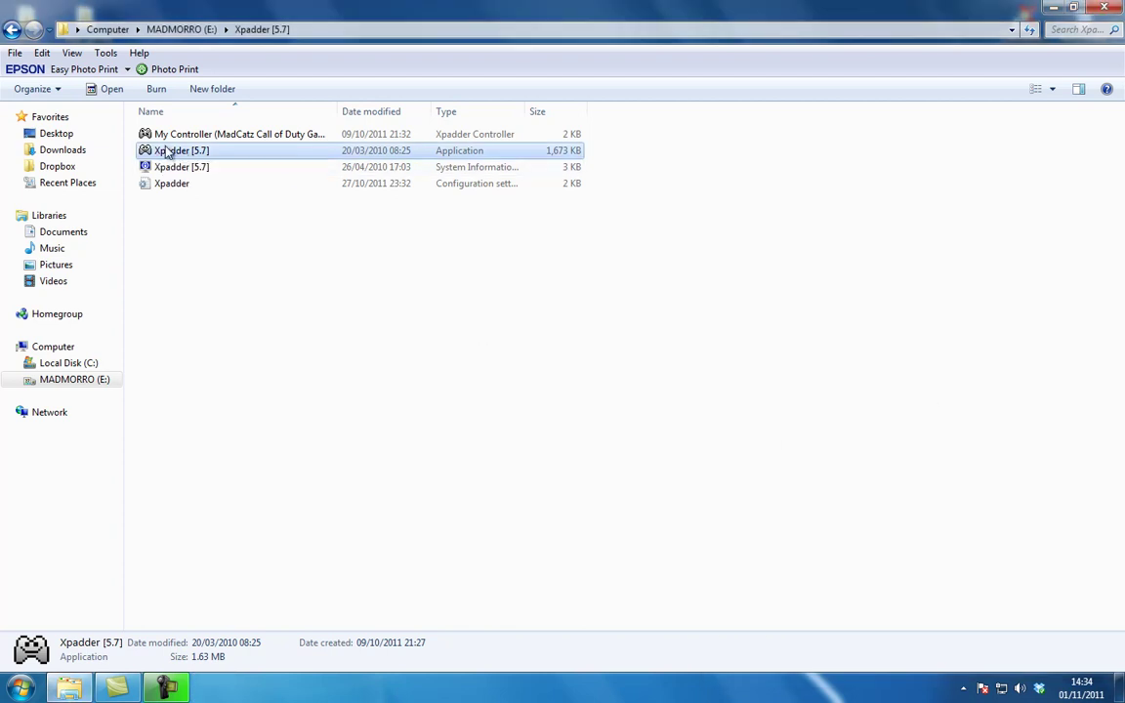
pyautogui.click(12, 31)
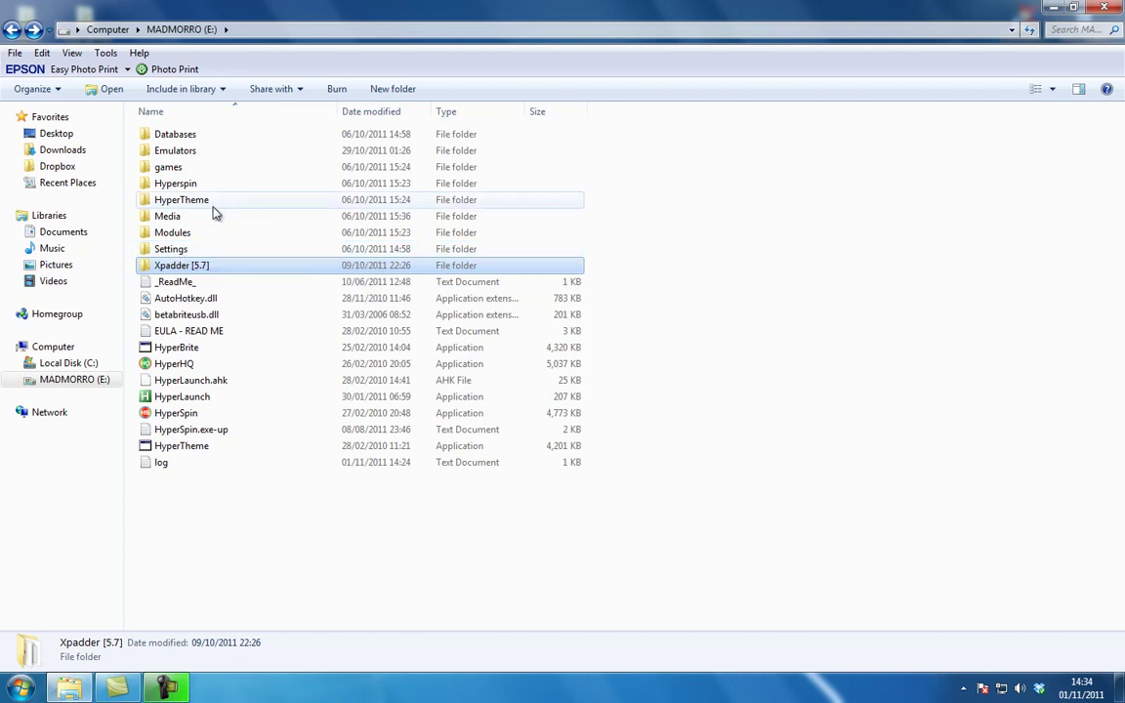
# - Examine the configuration files in the Settings folder, then return to the drive's root
pyautogui.click(149, 253)
pyautogui.doubleClick(148, 253)
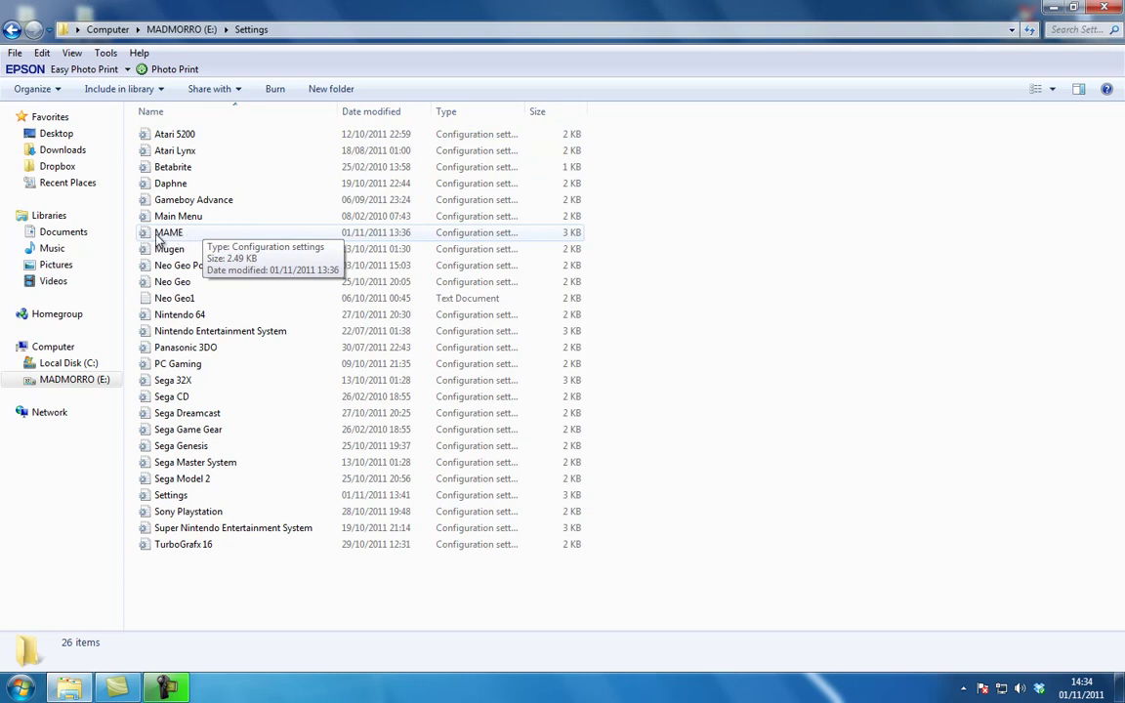
pyautogui.click(12, 29)
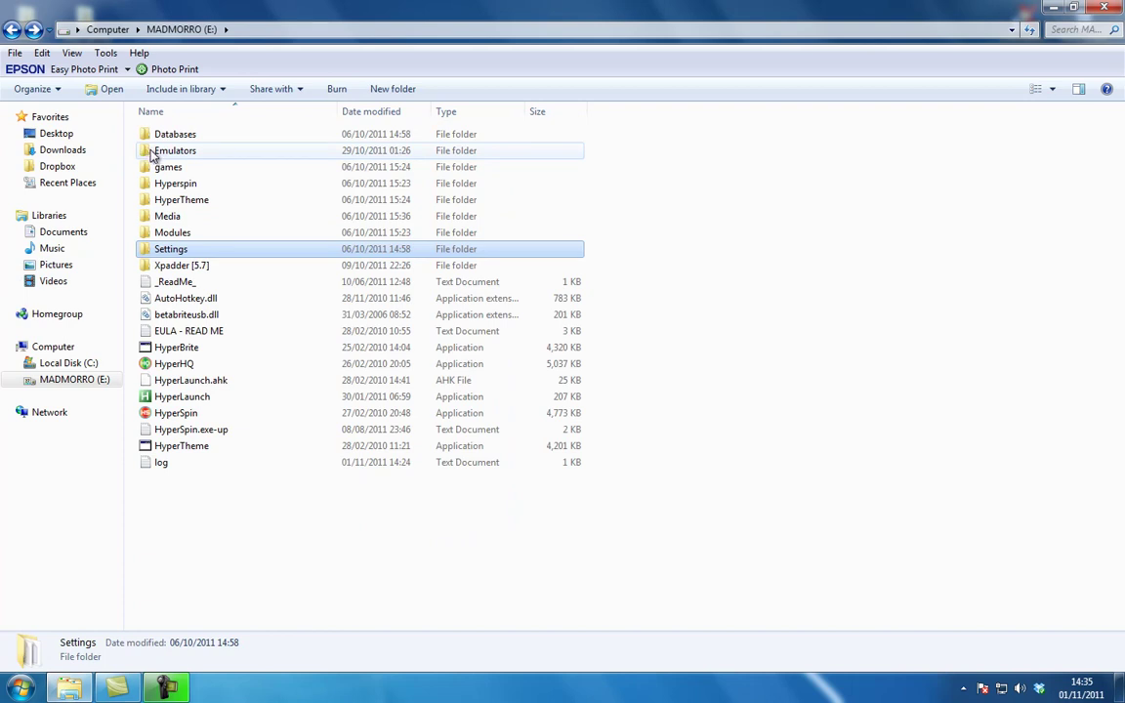
# - Open the roms folder inside Emulators\MAME and look through its game archives
pyautogui.doubleClick(150, 154)
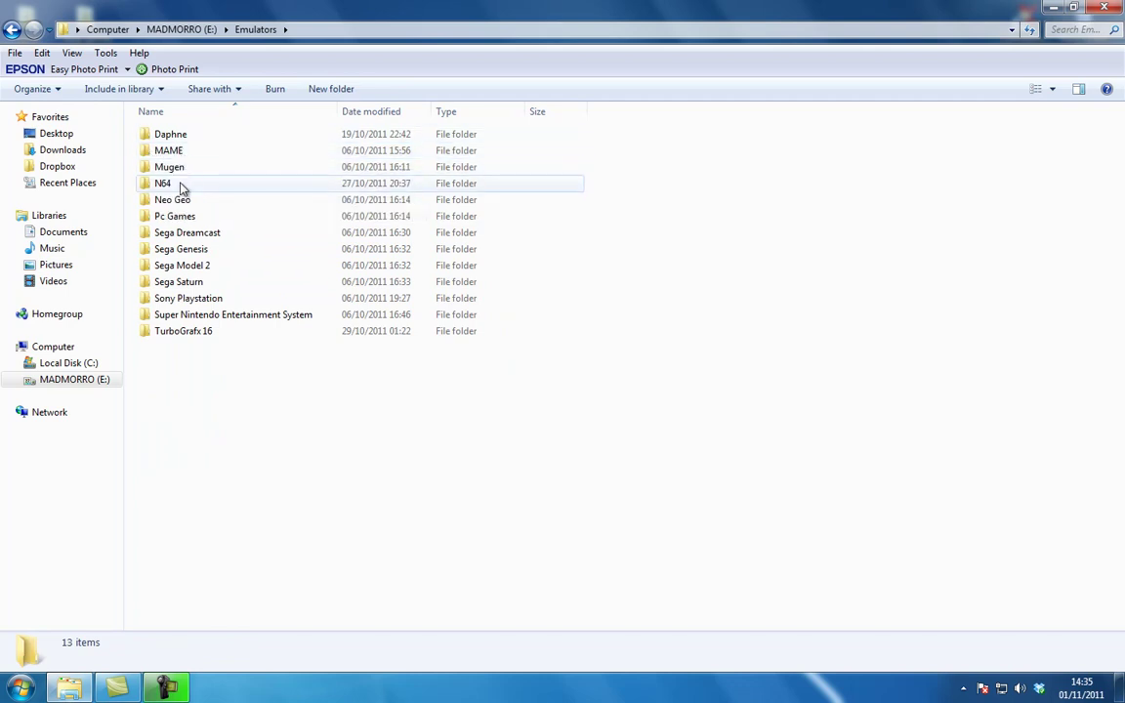
pyautogui.doubleClick(151, 152)
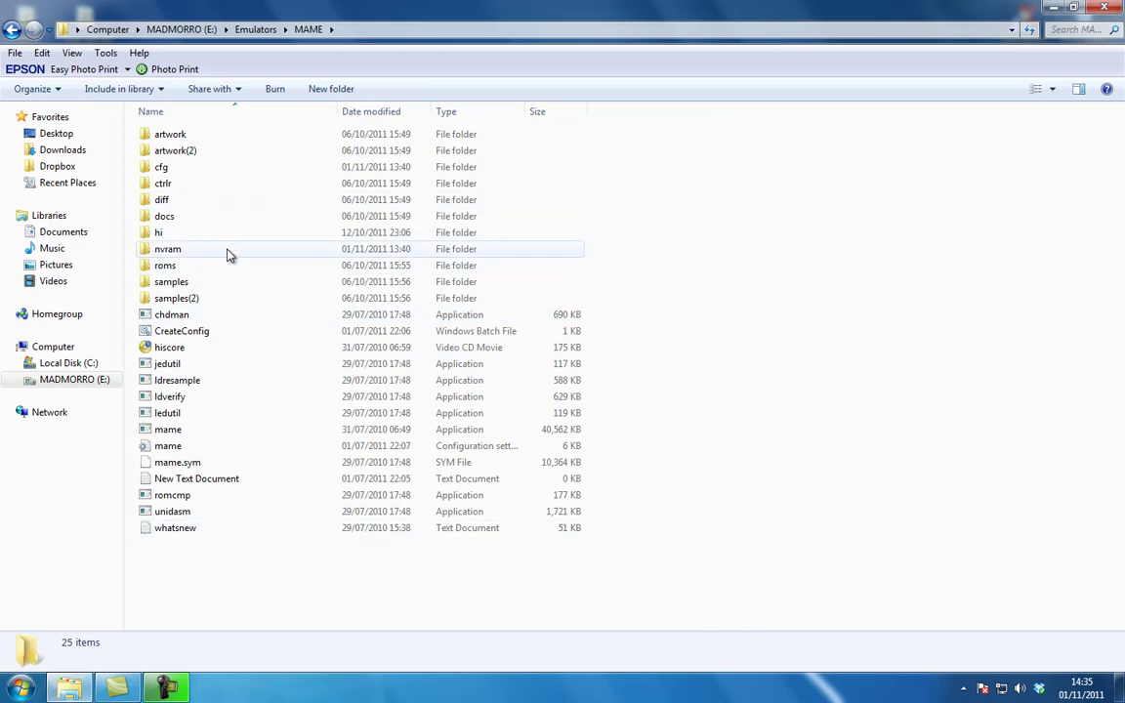
pyautogui.moveTo(148, 272)
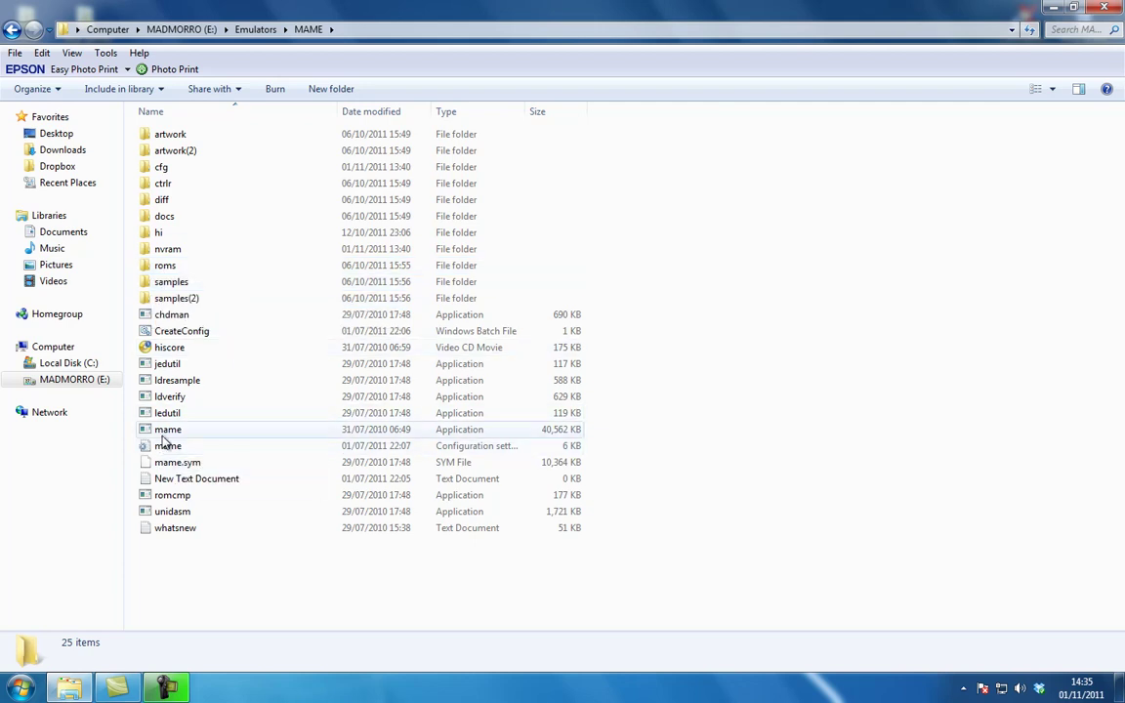
pyautogui.moveTo(159, 434)
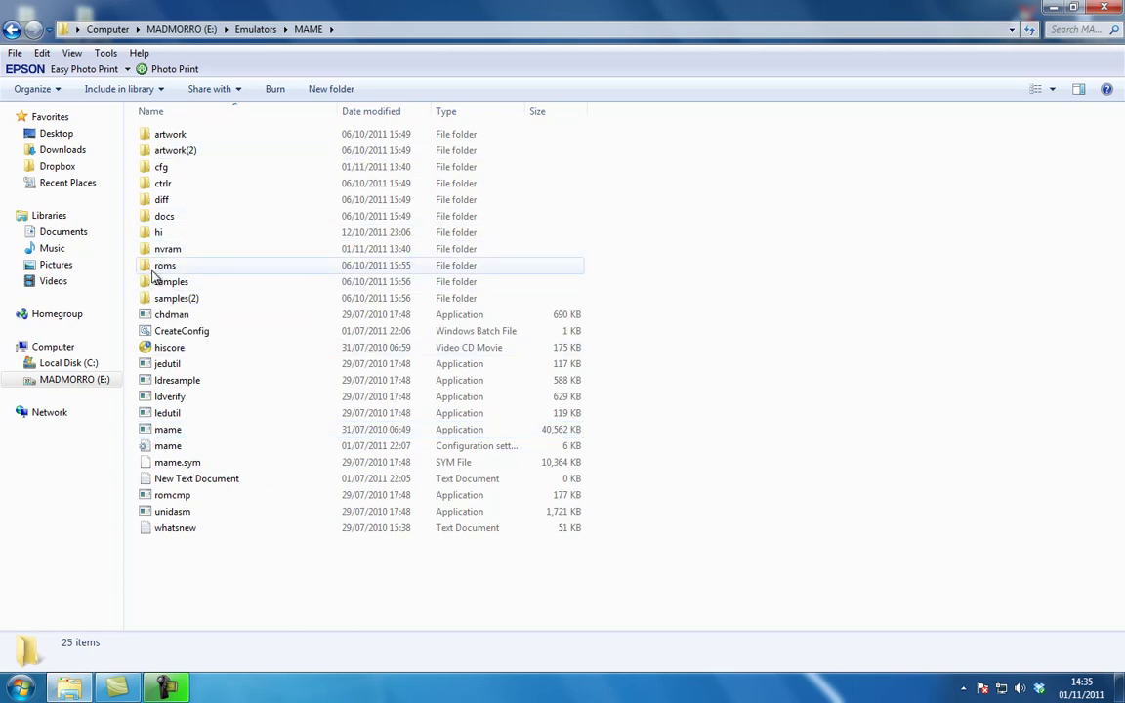
pyautogui.doubleClick(146, 266)
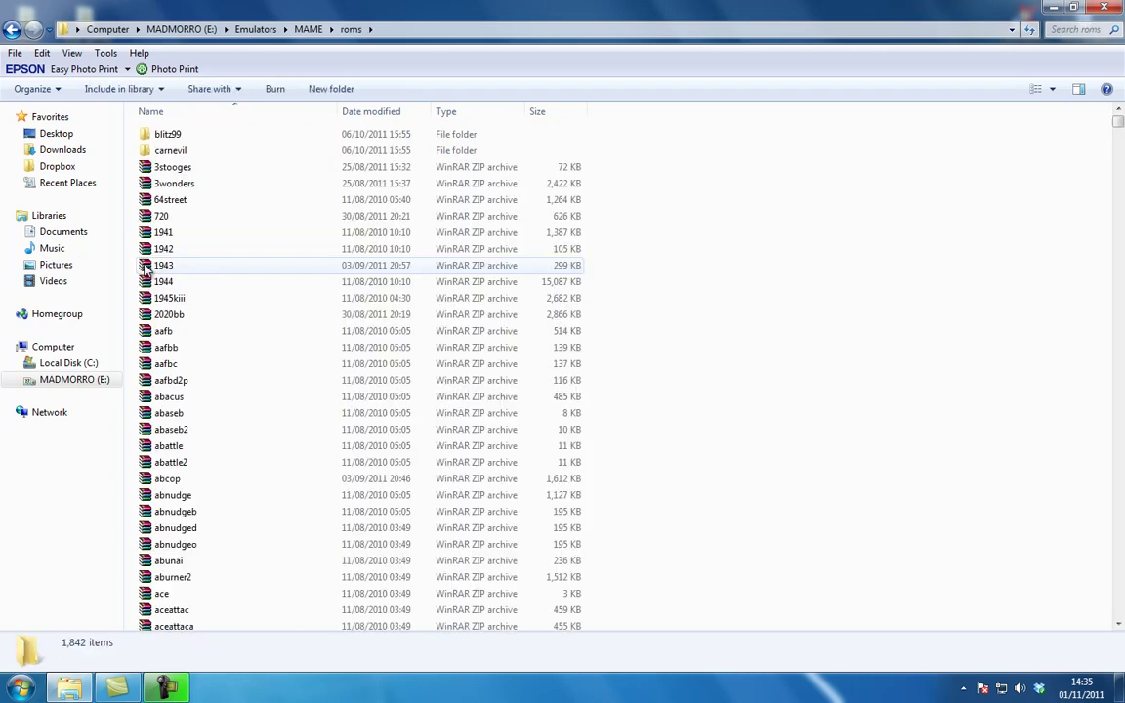
pyautogui.scroll(-5, 211, 405)
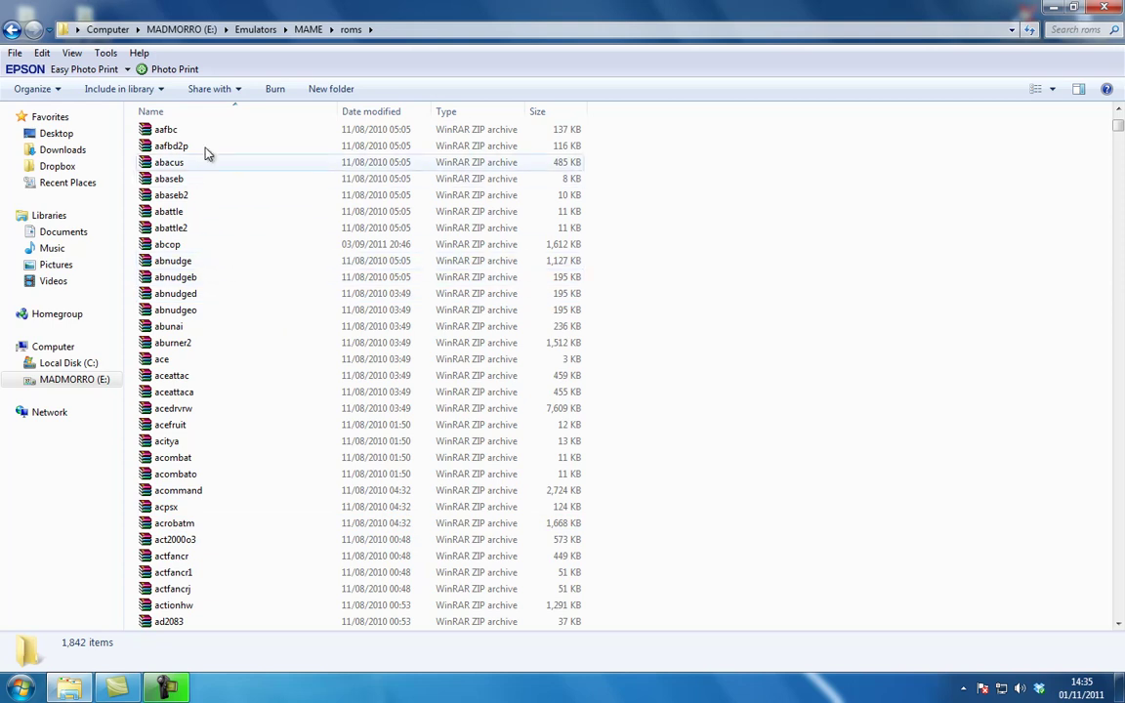
# - Go back to the E: drive's root and open the MAME folder inside Databases
pyautogui.click(13, 30)
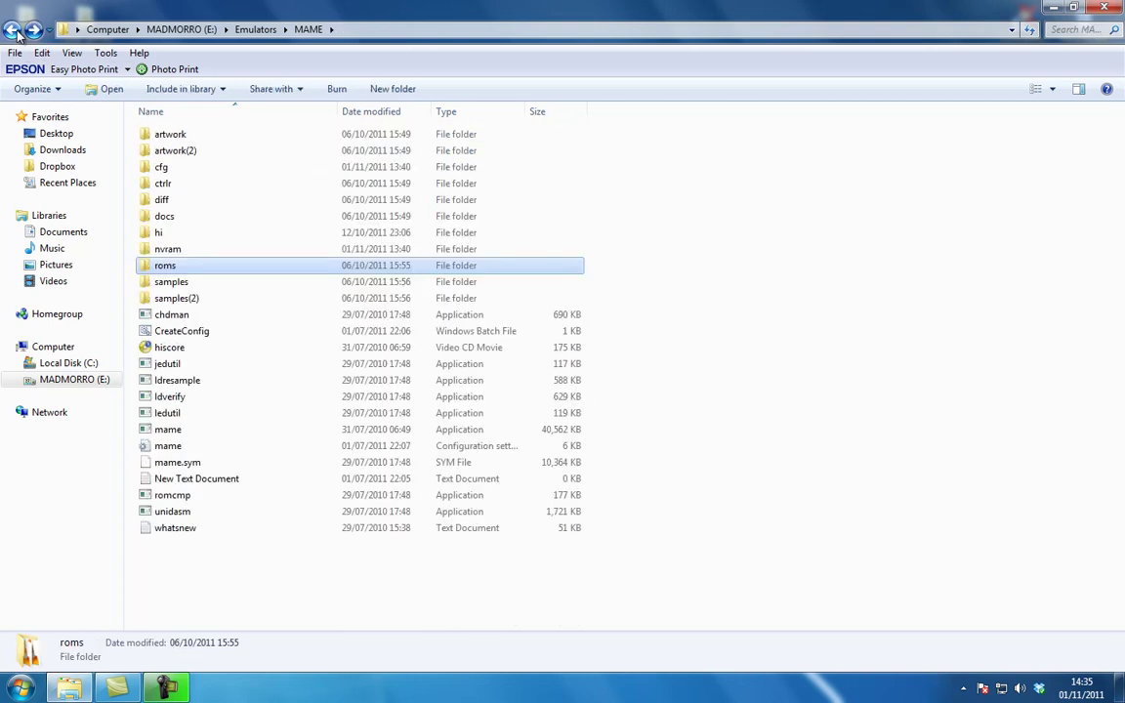
pyautogui.click(13, 30)
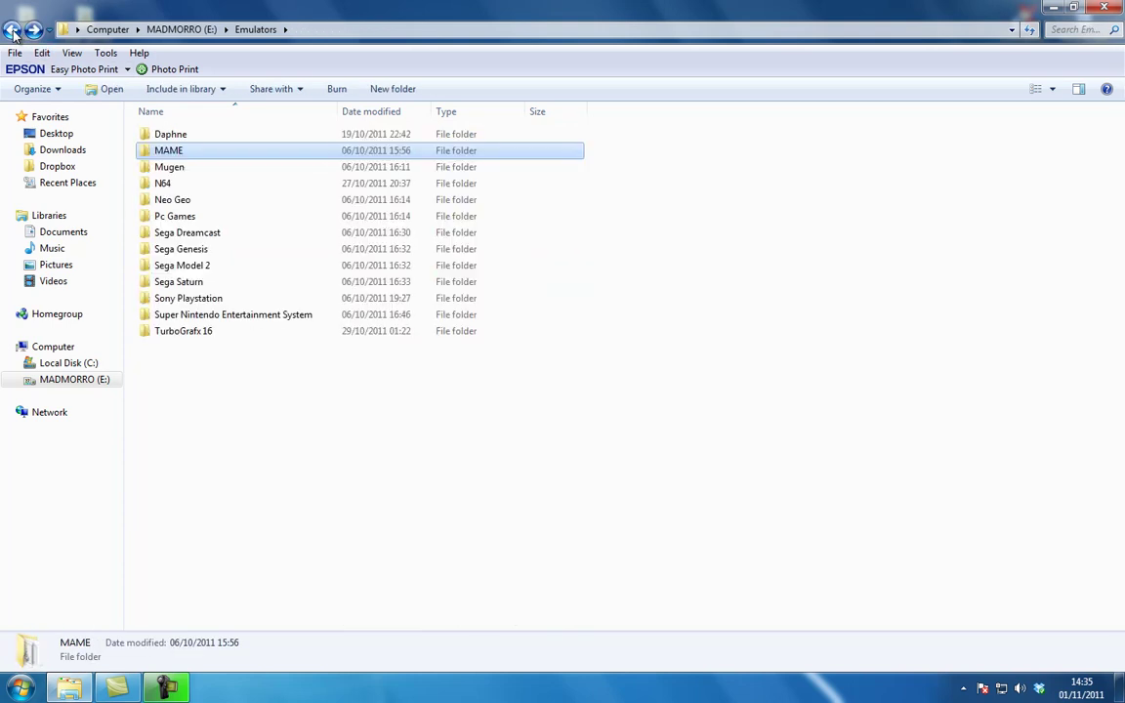
pyautogui.click(12, 30)
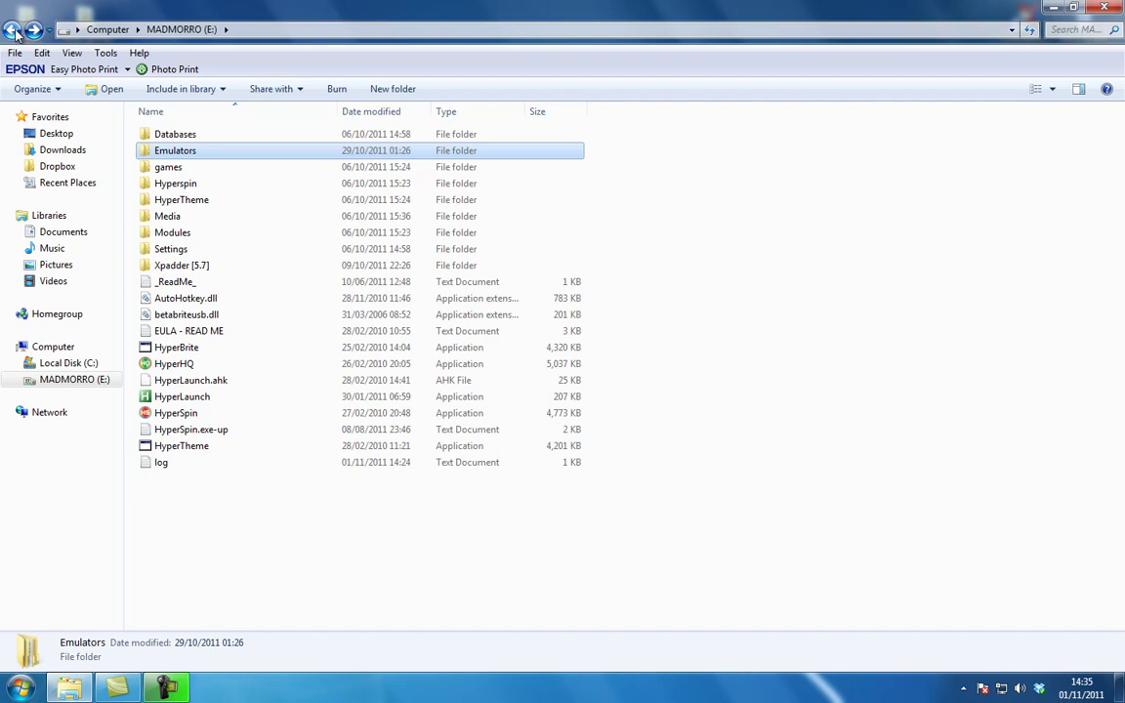
pyautogui.doubleClick(147, 136)
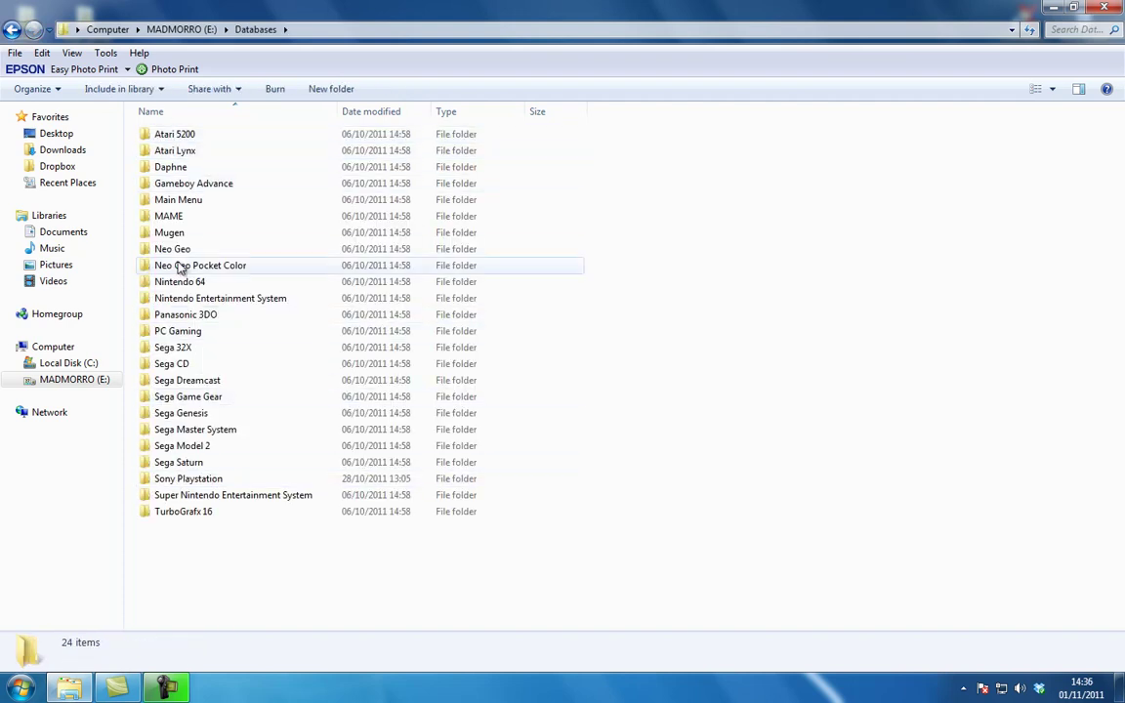
pyautogui.doubleClick(149, 217)
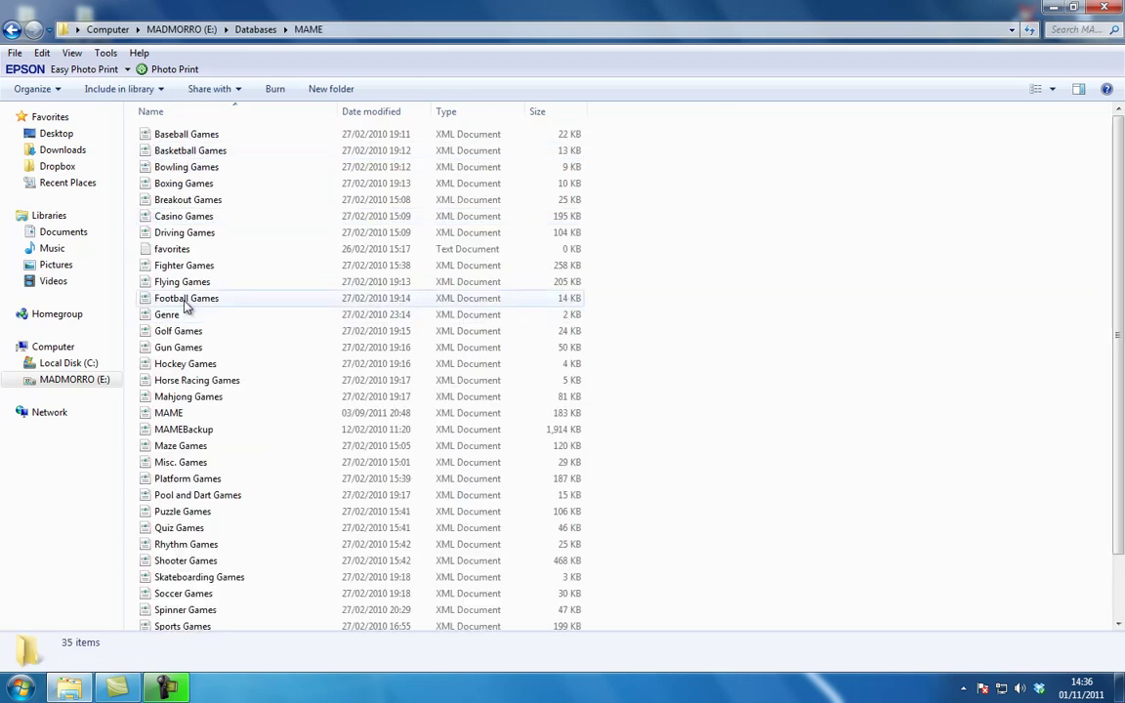
# - Open the MAME XML database for editing in Notepad, dismiss the color scheme prompt and look through the game entries
pyautogui.doubleClick(146, 413)
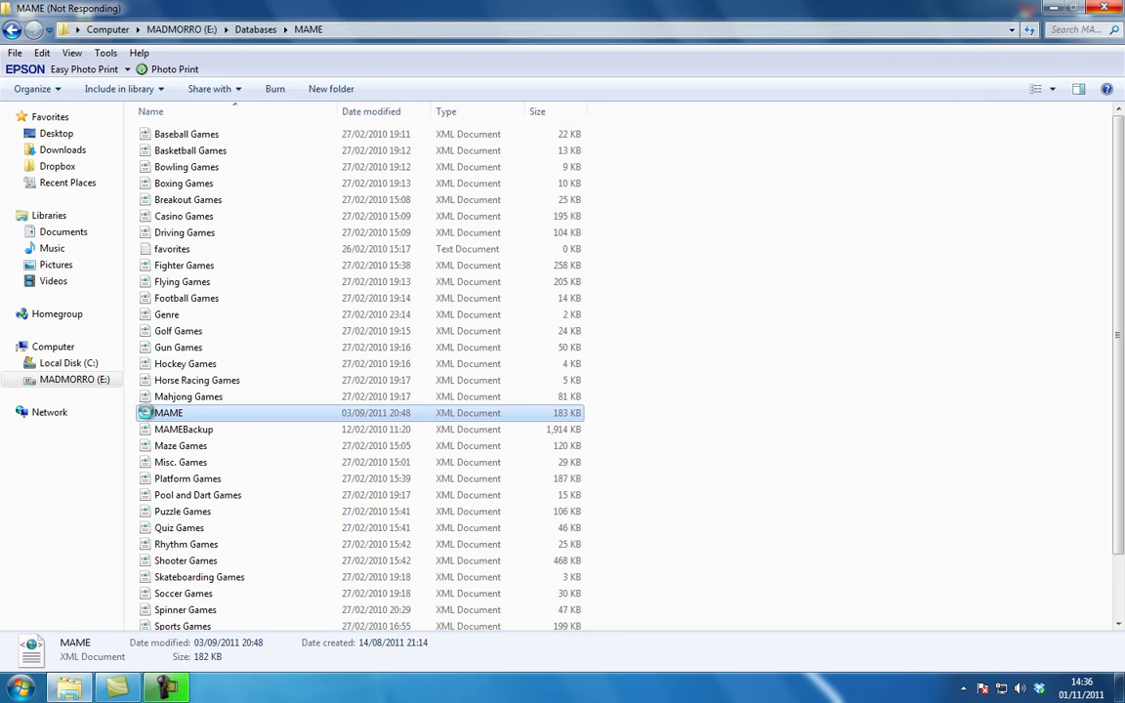
pyautogui.rightClick(147, 414)
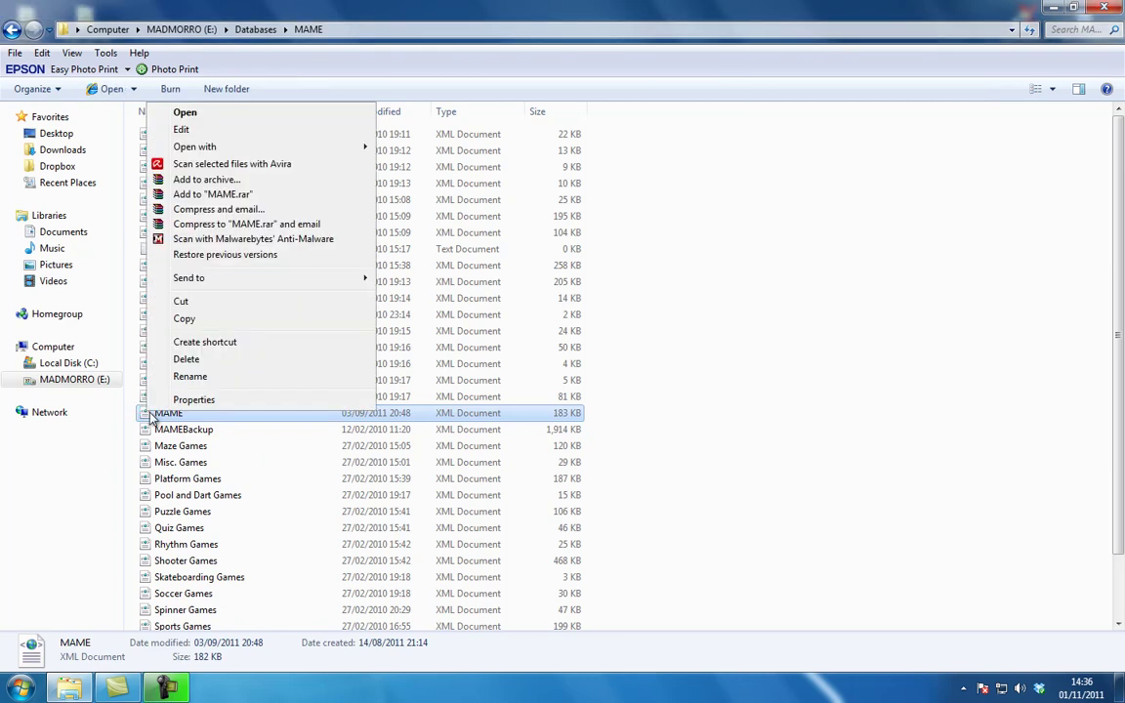
pyautogui.click(200, 130)
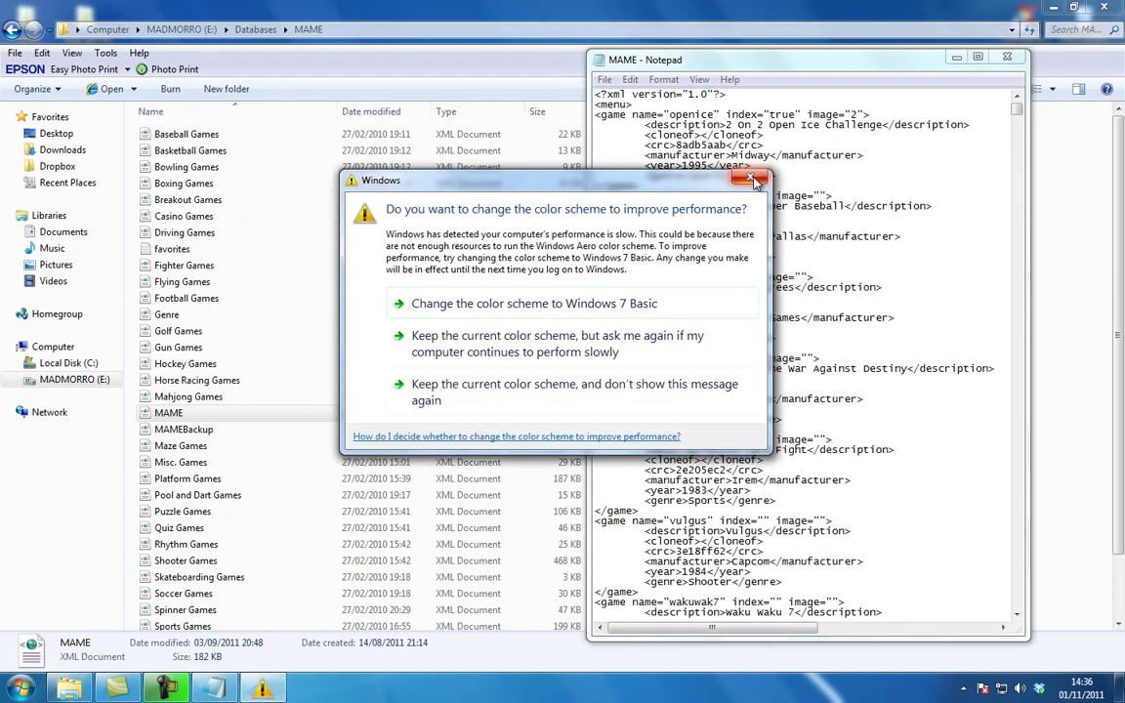
pyautogui.click(750, 177)
pyautogui.moveTo(1017, 107); pyautogui.dragTo(1021, 120)
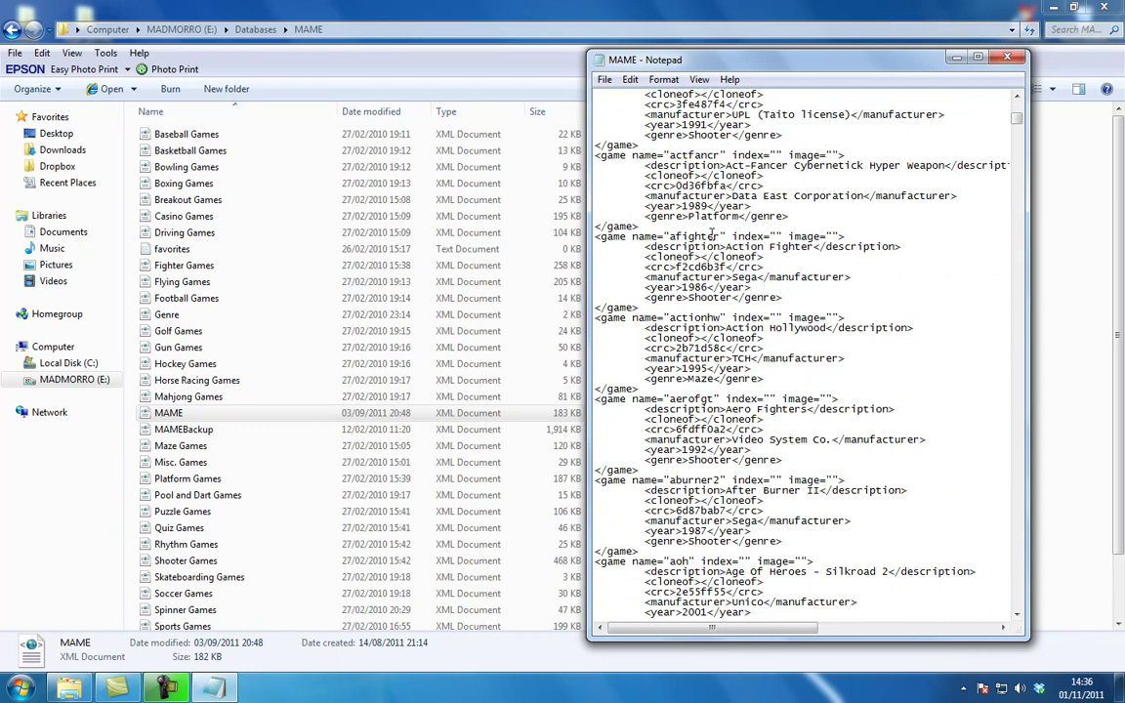
# - Return to the E: drive's root, open Emulators\MAME\roms and look at the first game archives
pyautogui.click(13, 30)
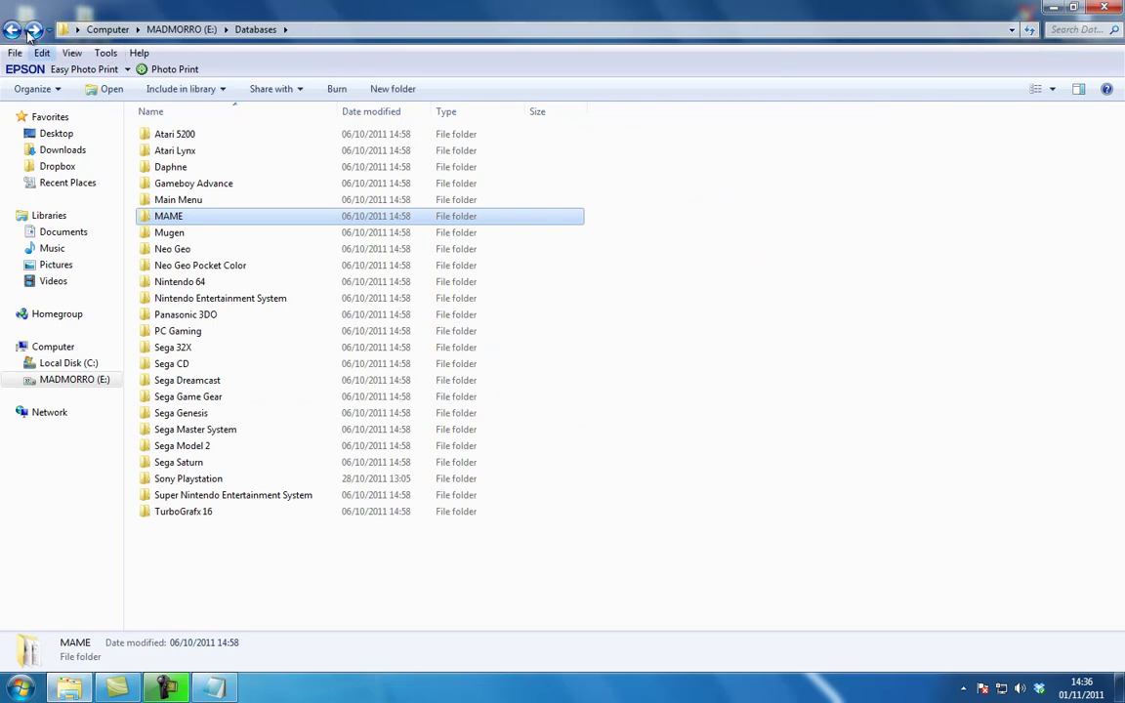
pyautogui.click(13, 30)
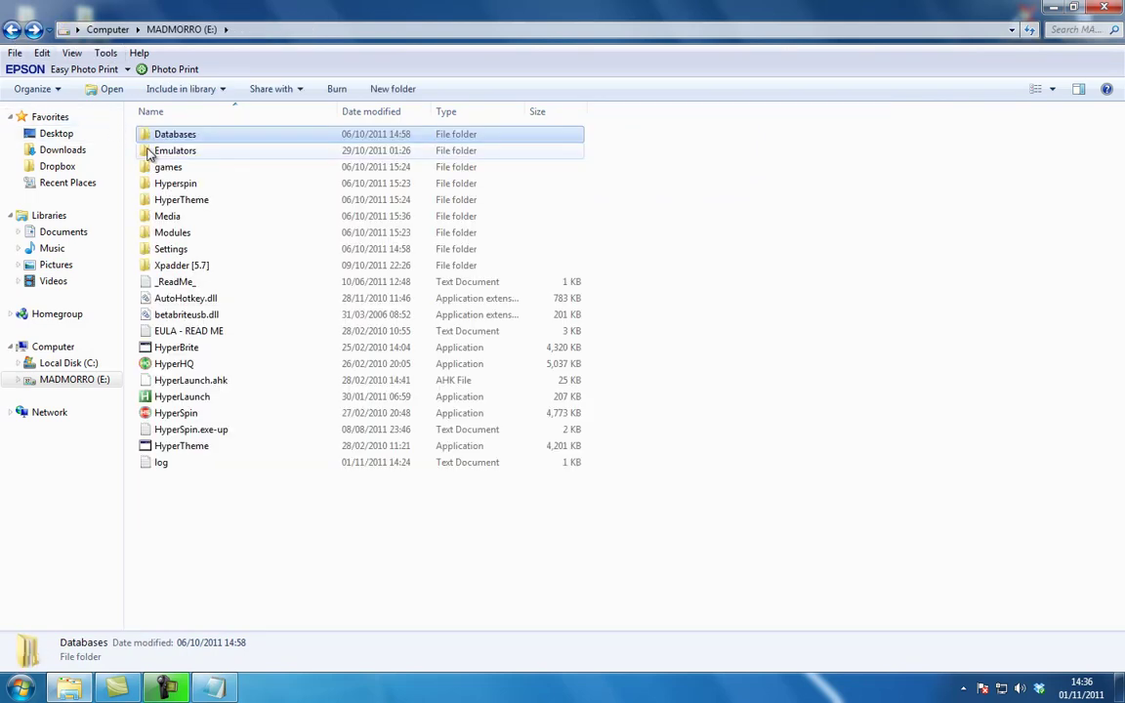
pyautogui.doubleClick(146, 153)
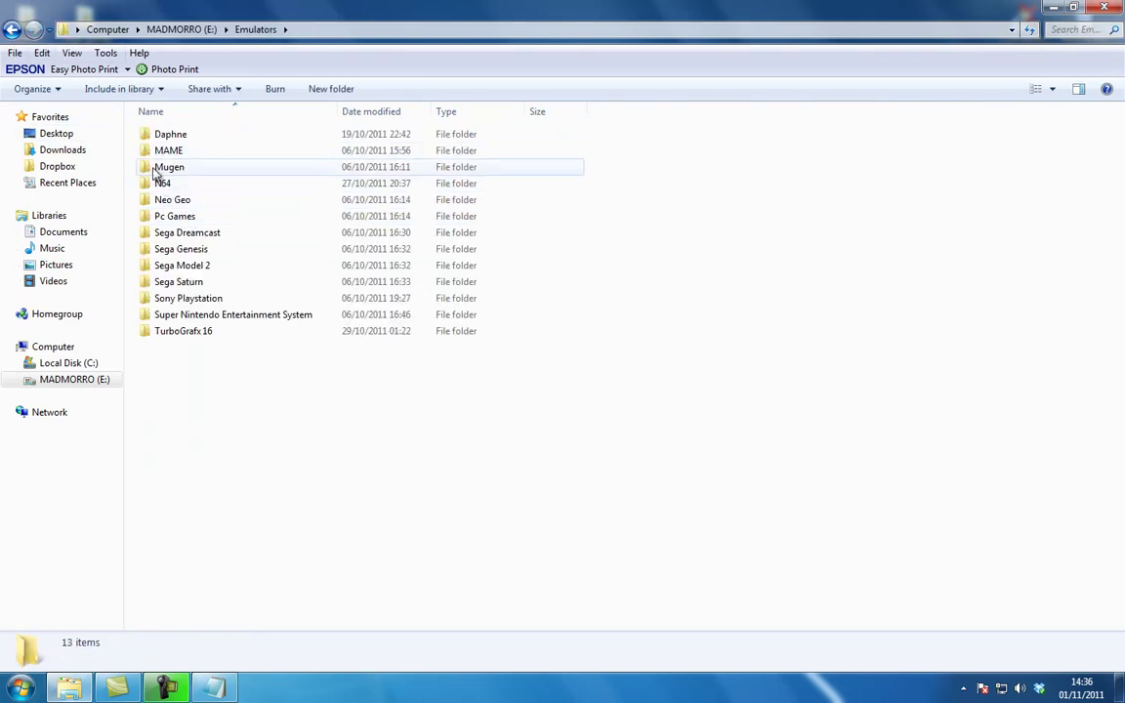
pyautogui.doubleClick(146, 153)
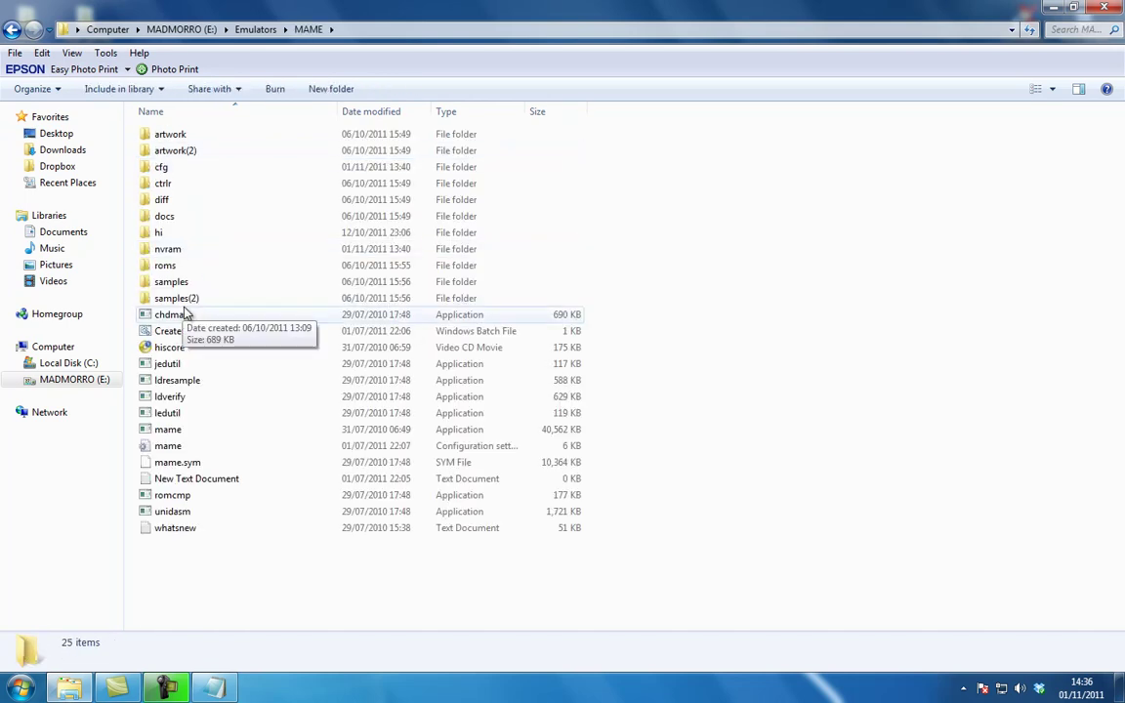
pyautogui.doubleClick(148, 270)
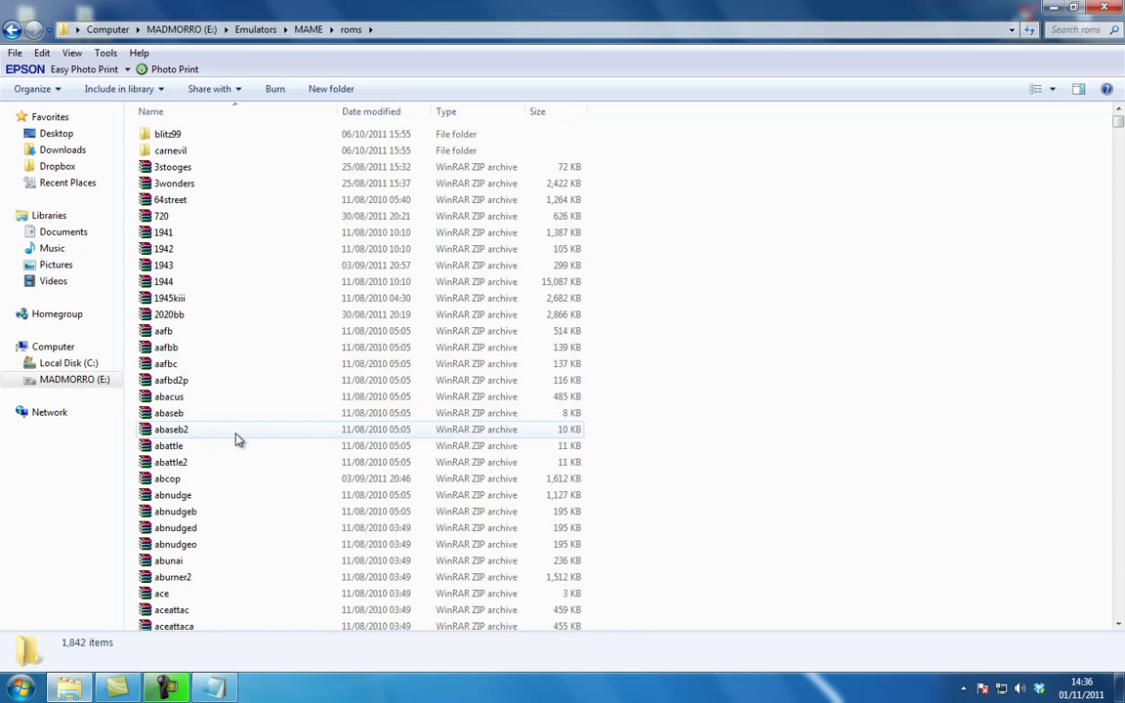
pyautogui.scroll(-2, 278, 484)
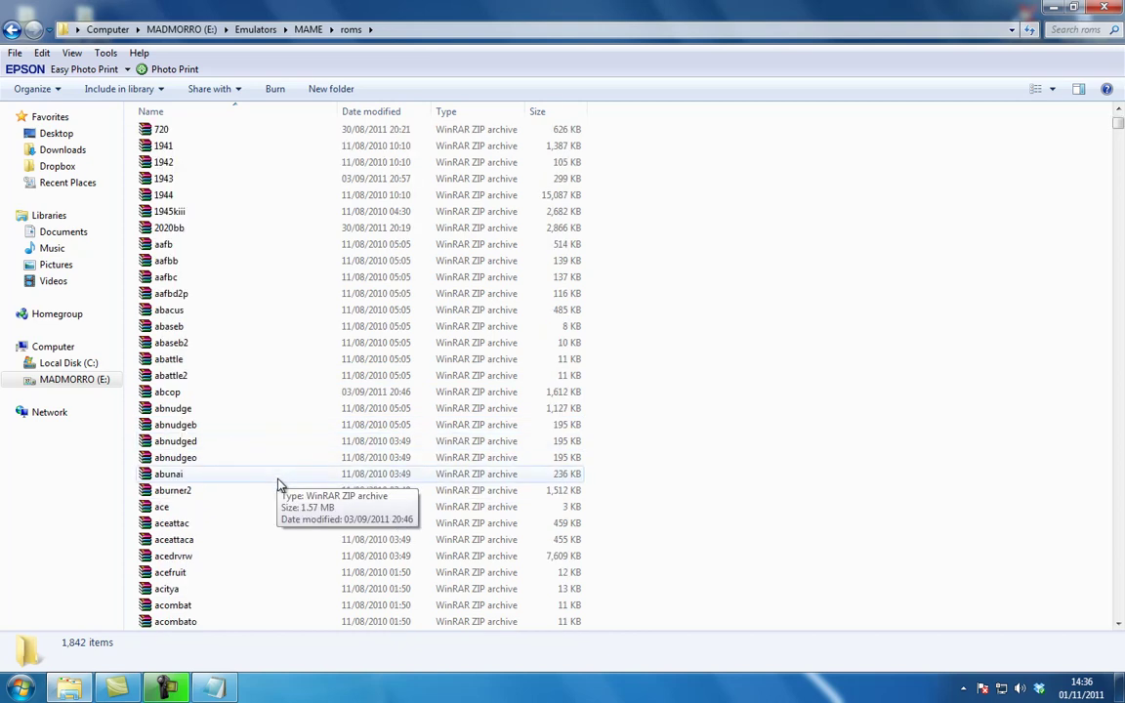
pyautogui.scroll(1, 293, 439)
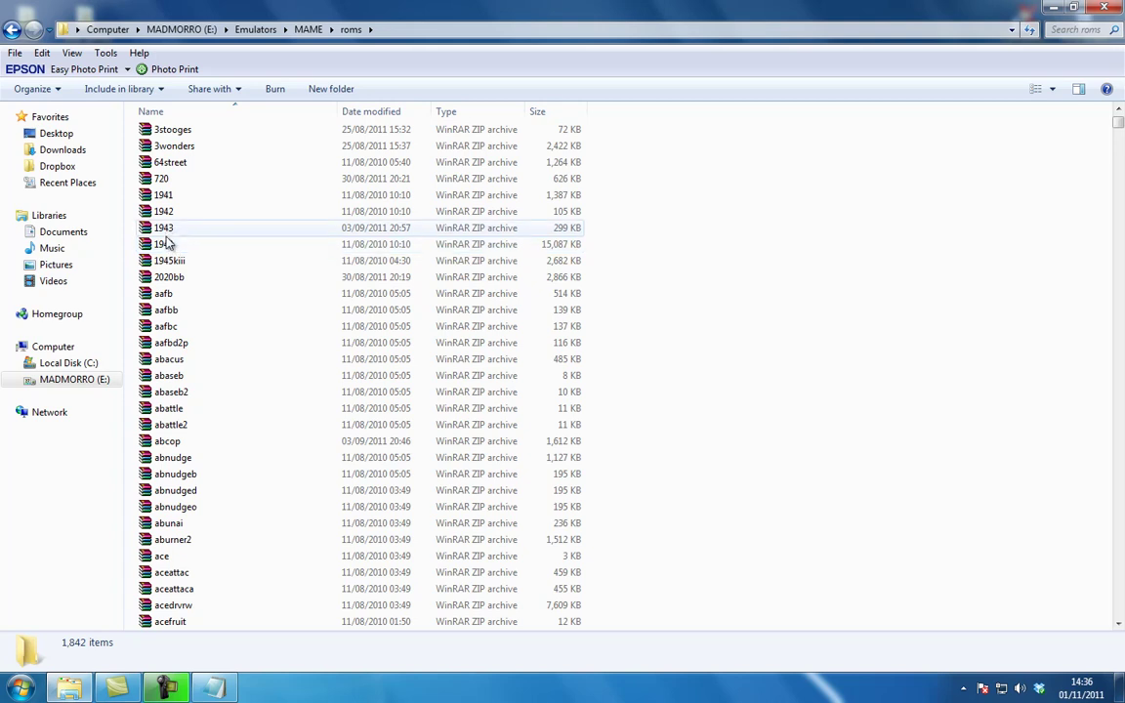
# - Compare the 1943 and 1944 entries in the MAME database file with the ROM archive names, then close the file
pyautogui.click(214, 688)
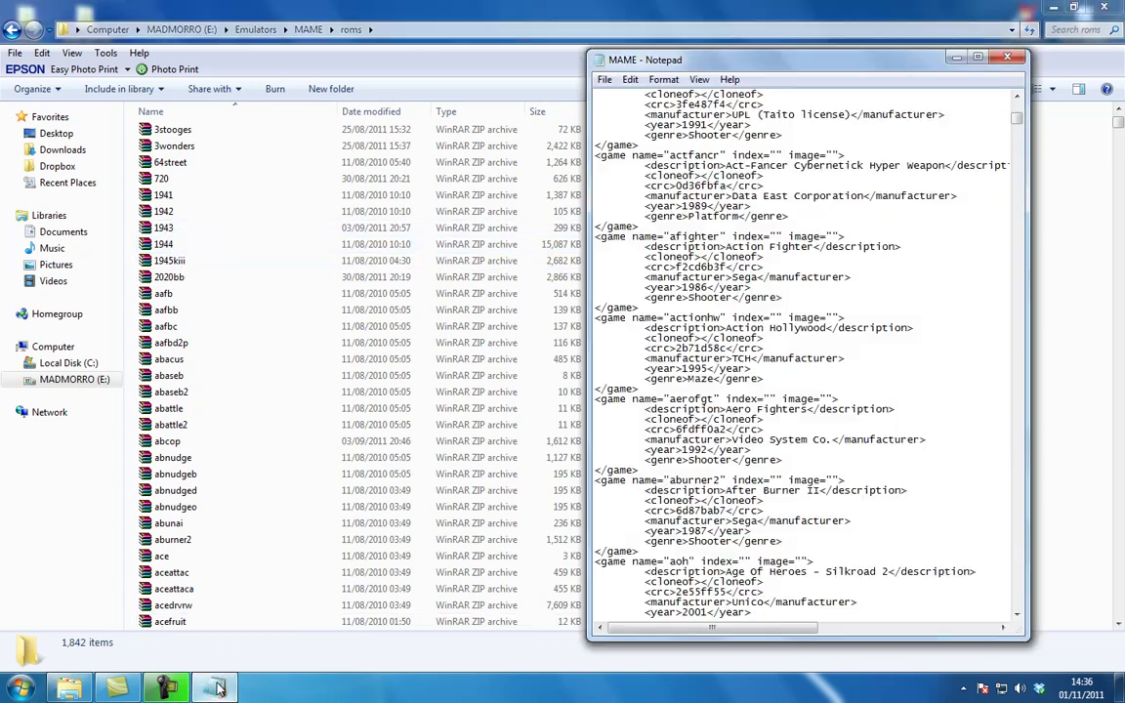
pyautogui.moveTo(1017, 120); pyautogui.dragTo(1019, 117)
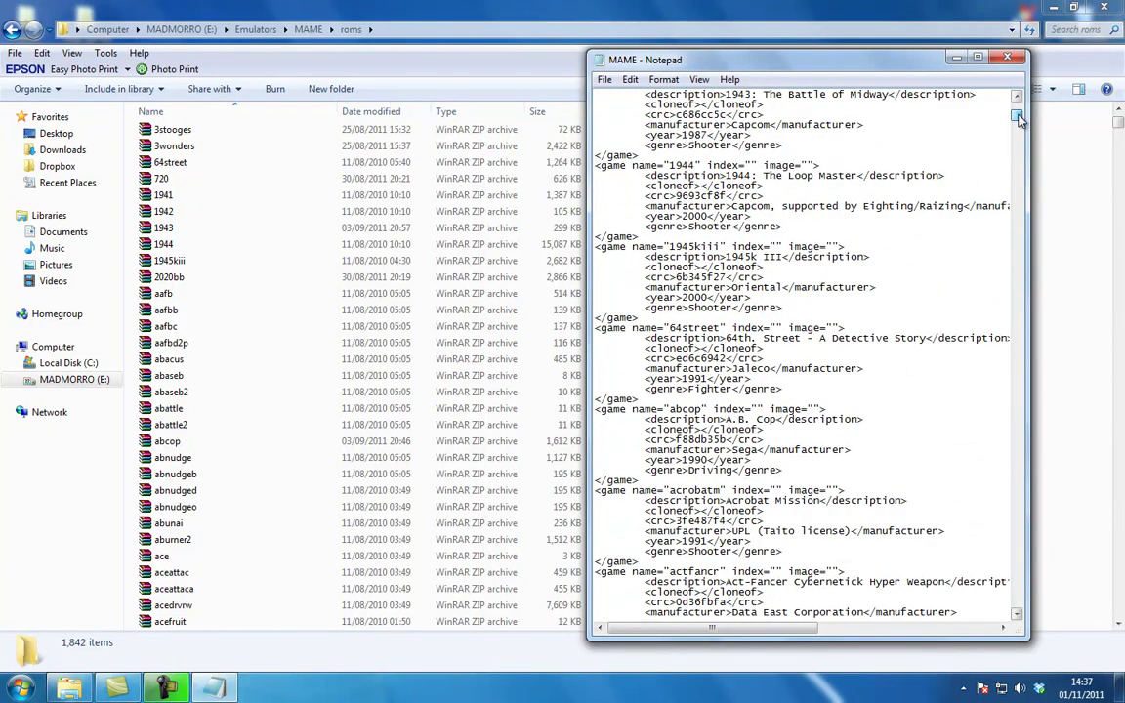
pyautogui.scroll(2, 969, 240)
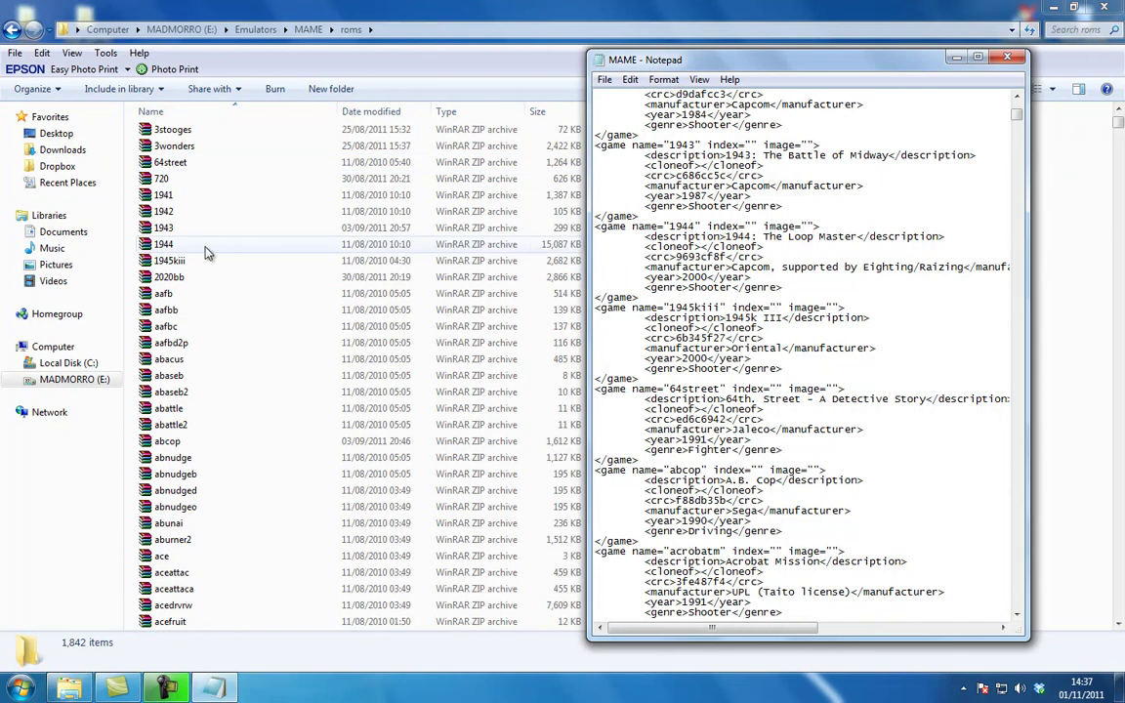
pyautogui.click(1017, 61)
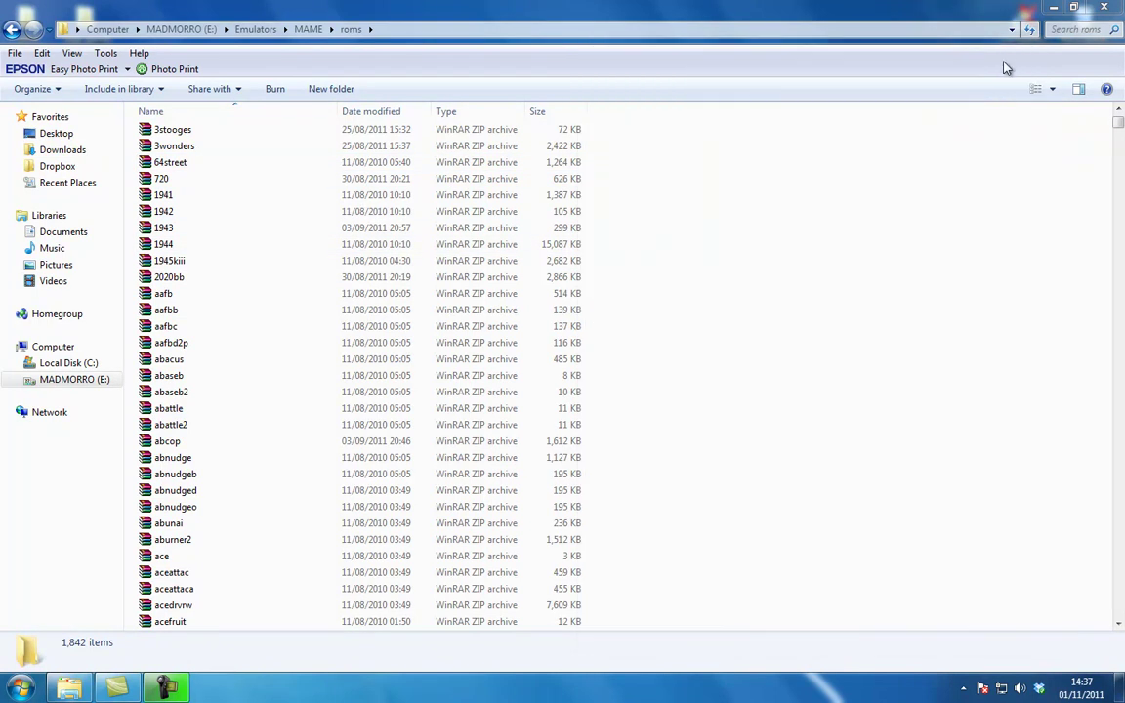
# - Locate the mame application inside the Emulators\MAME folder, then return to the E: drive's root
pyautogui.click(12, 31)
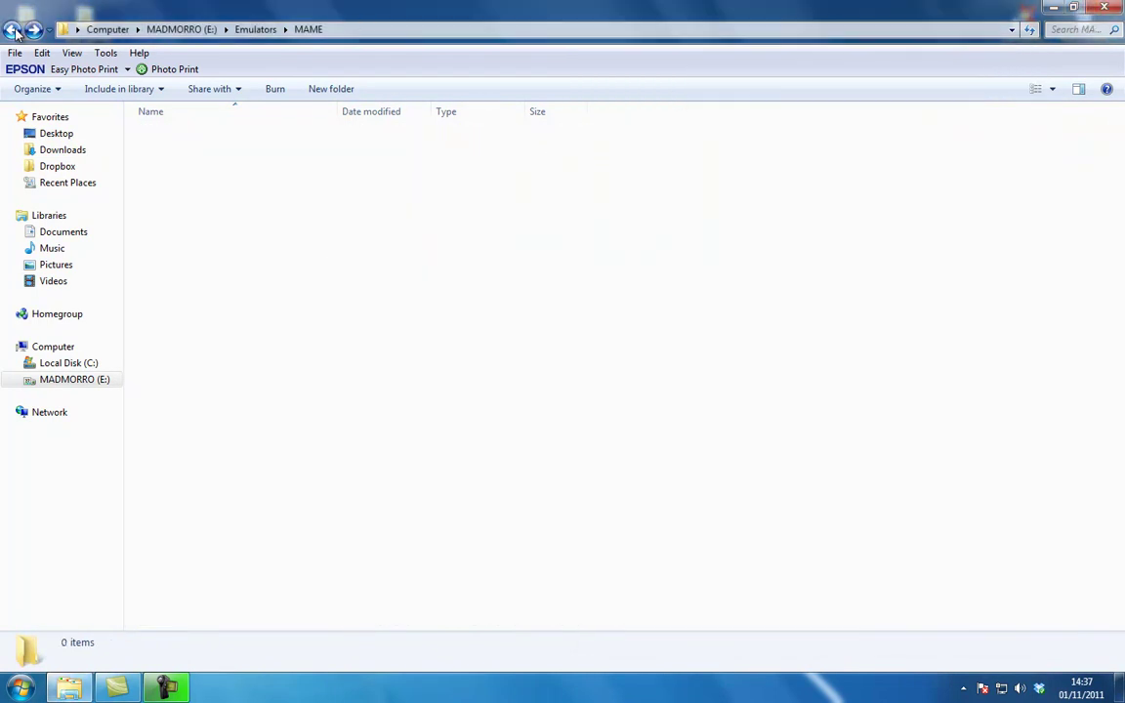
pyautogui.click(13, 31)
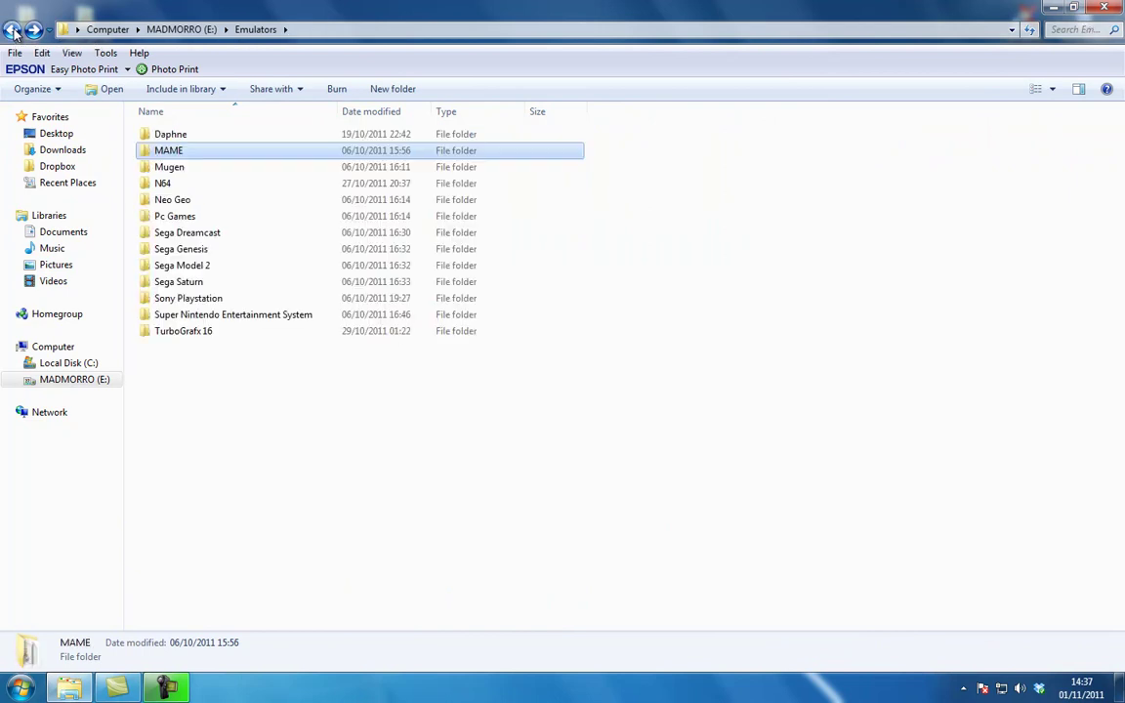
pyautogui.click(13, 30)
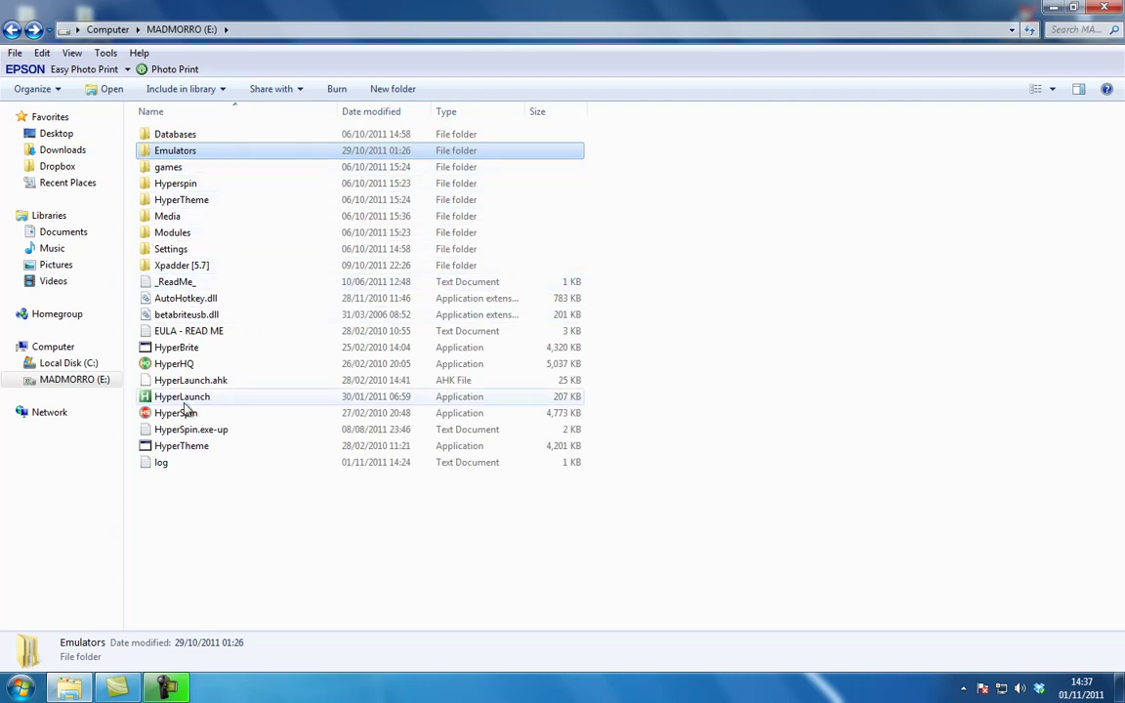
pyautogui.doubleClick(146, 157)
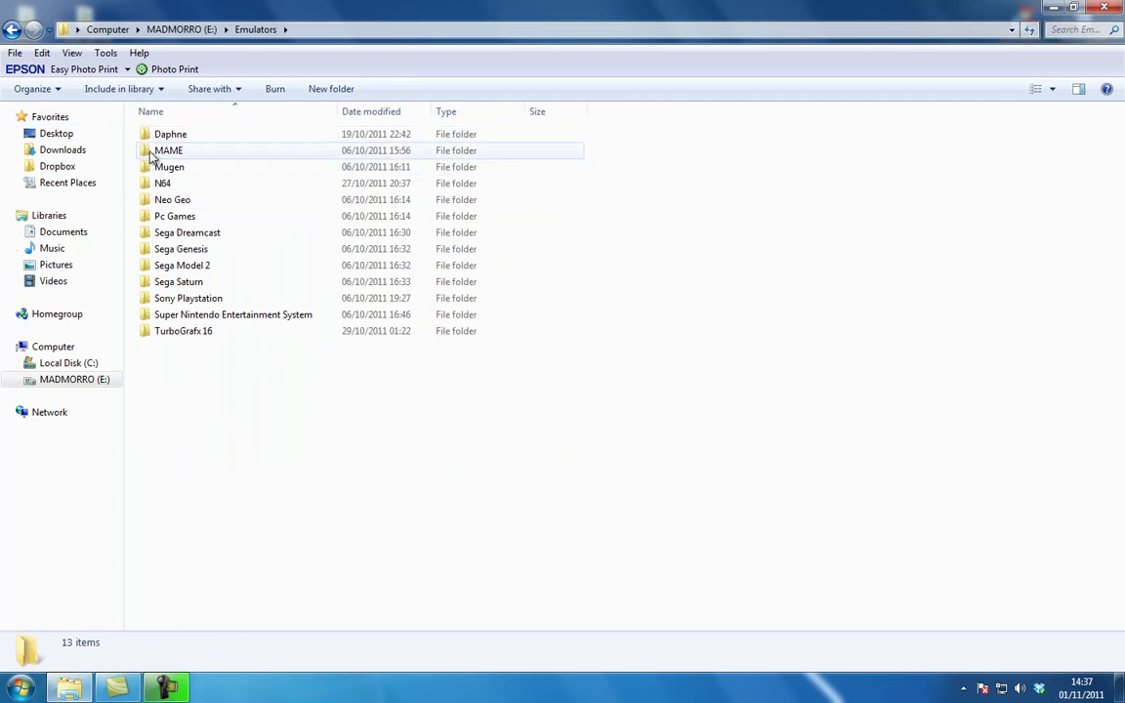
pyautogui.doubleClick(148, 152)
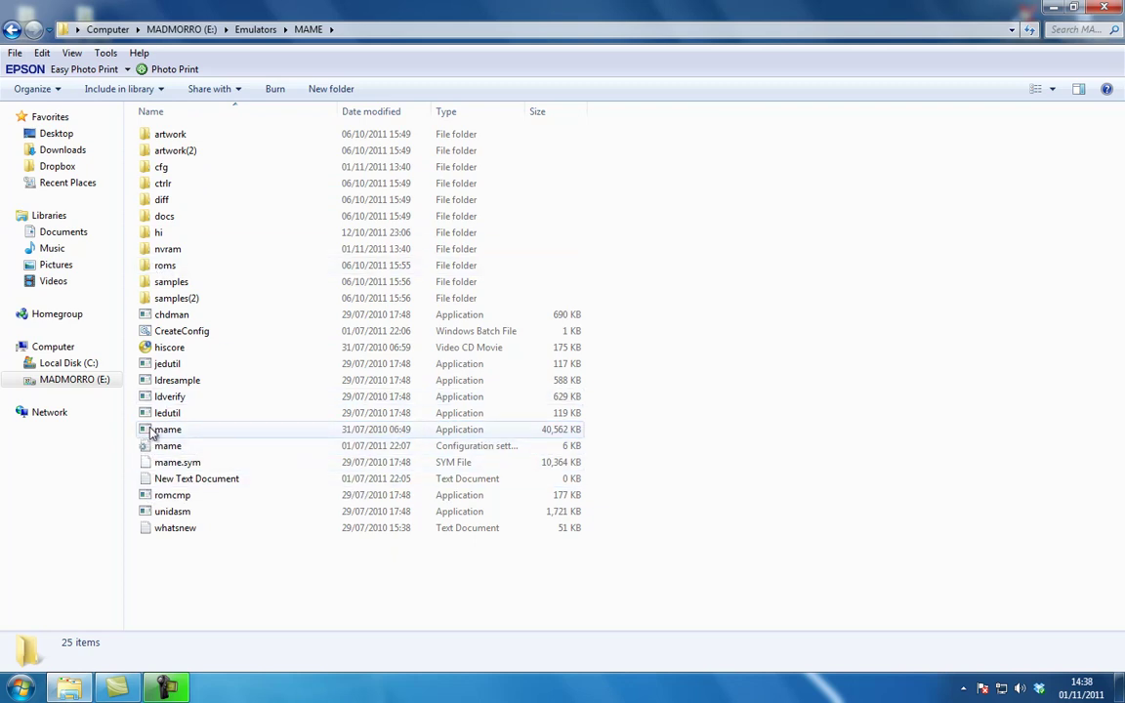
pyautogui.click(12, 30)
pyautogui.click(12, 30)
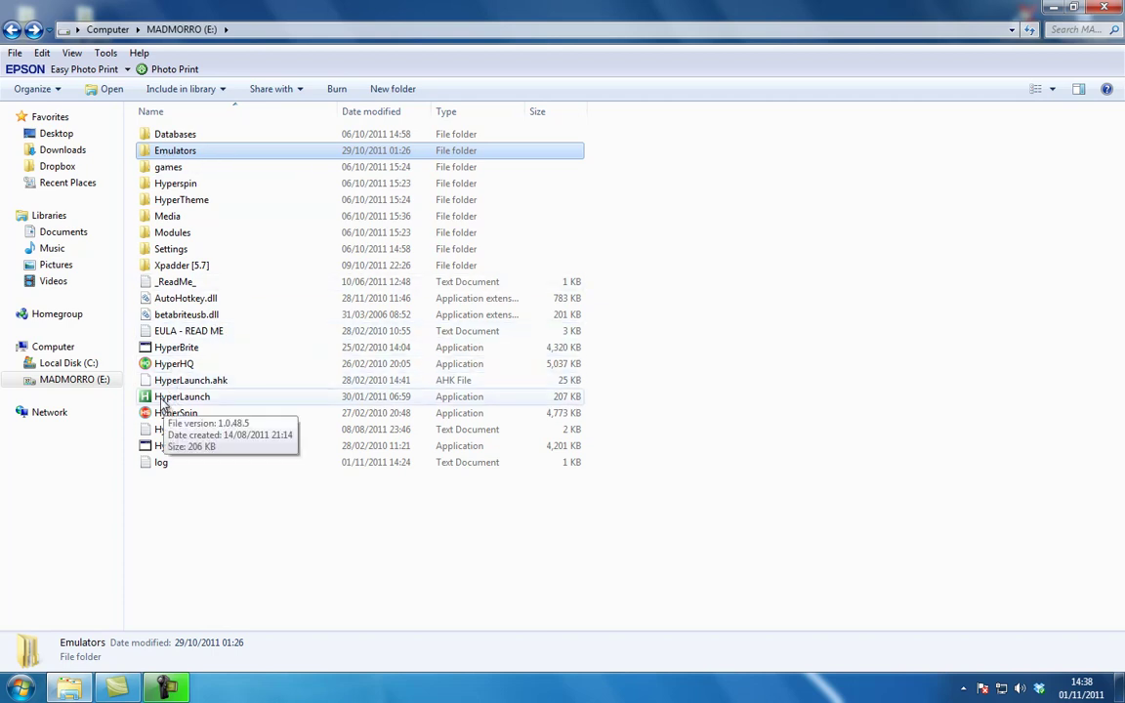
# - Launch HyperHQ and display the emulator settings of the MAME wheel, dismissing the color scheme prompt
pyautogui.click(146, 365)
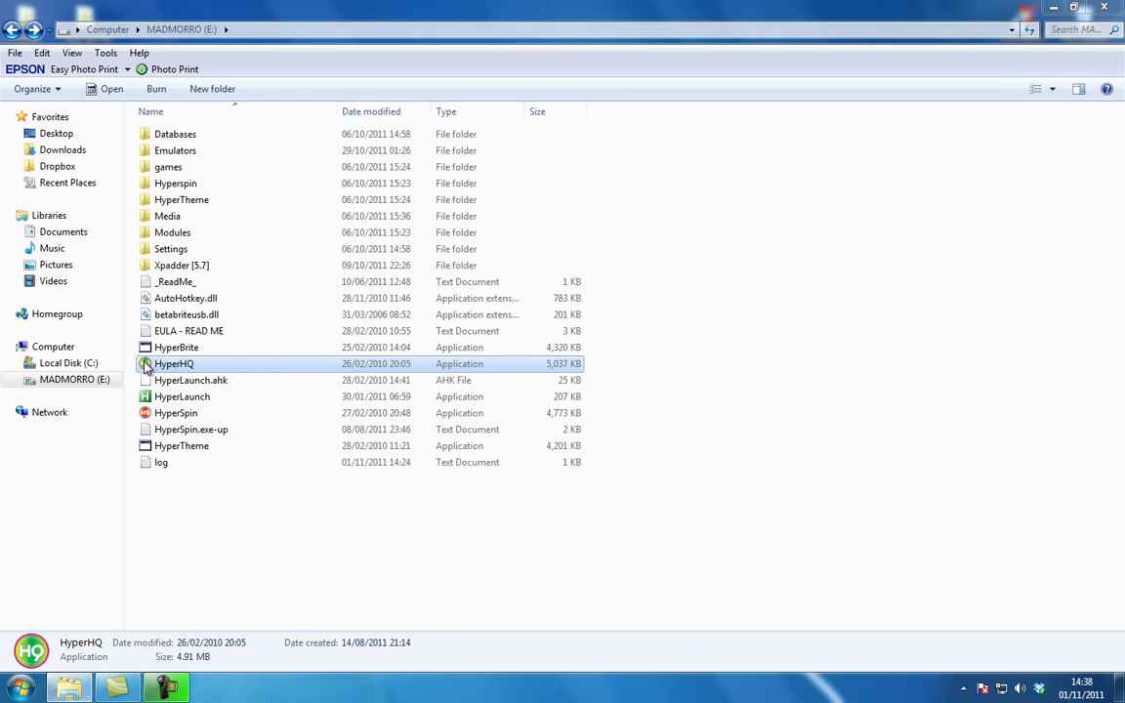
pyautogui.doubleClick(147, 366)
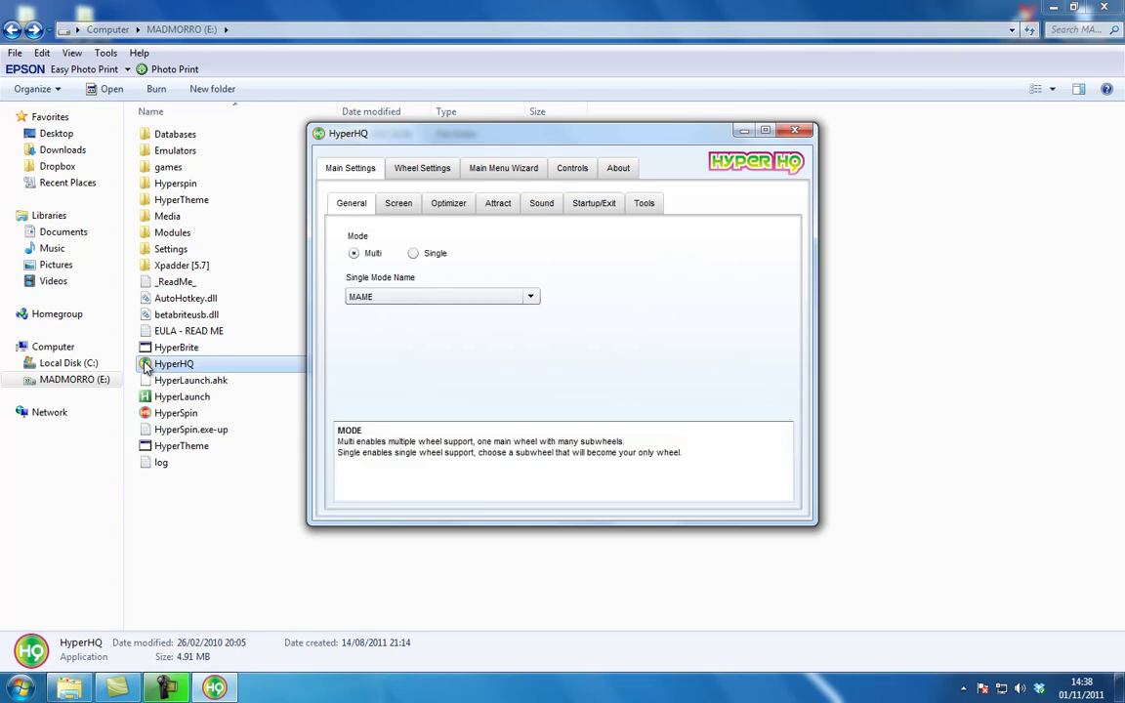
pyautogui.click(436, 172)
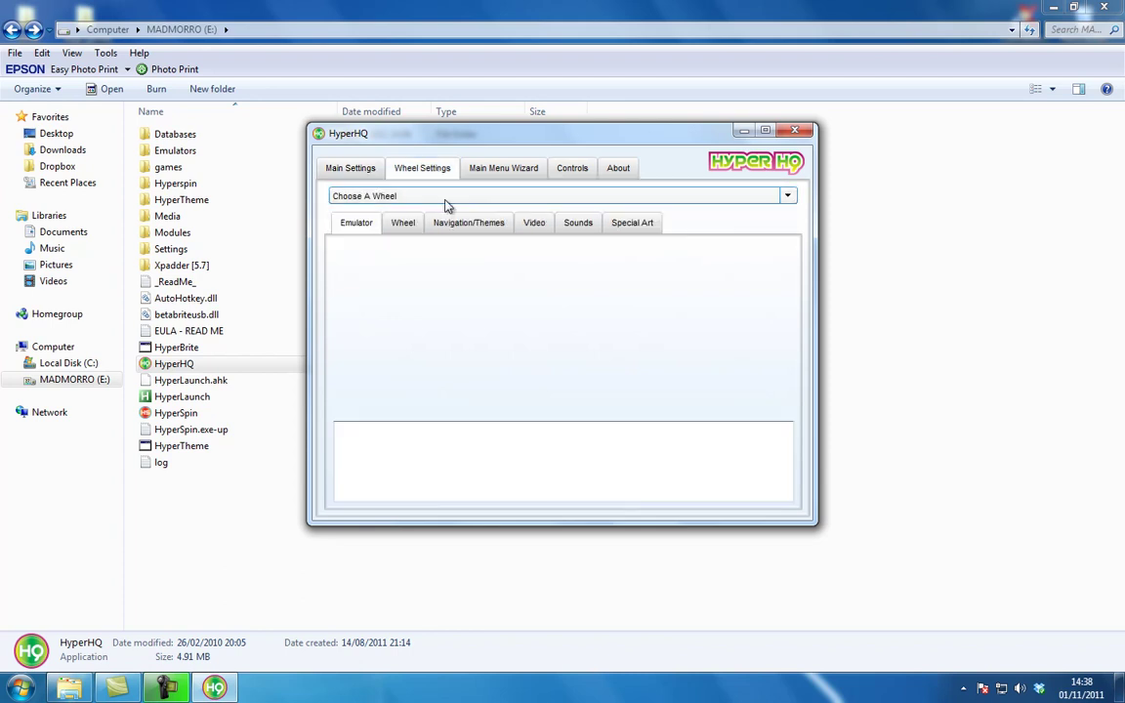
pyautogui.click(789, 197)
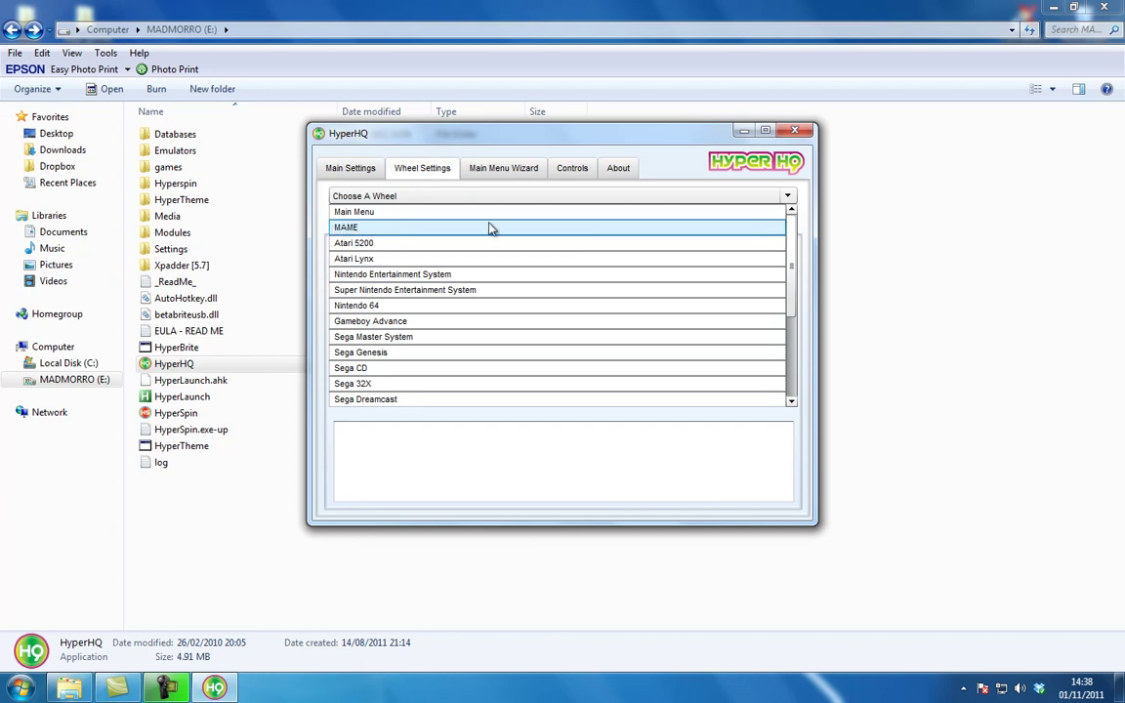
pyautogui.click(721, 232)
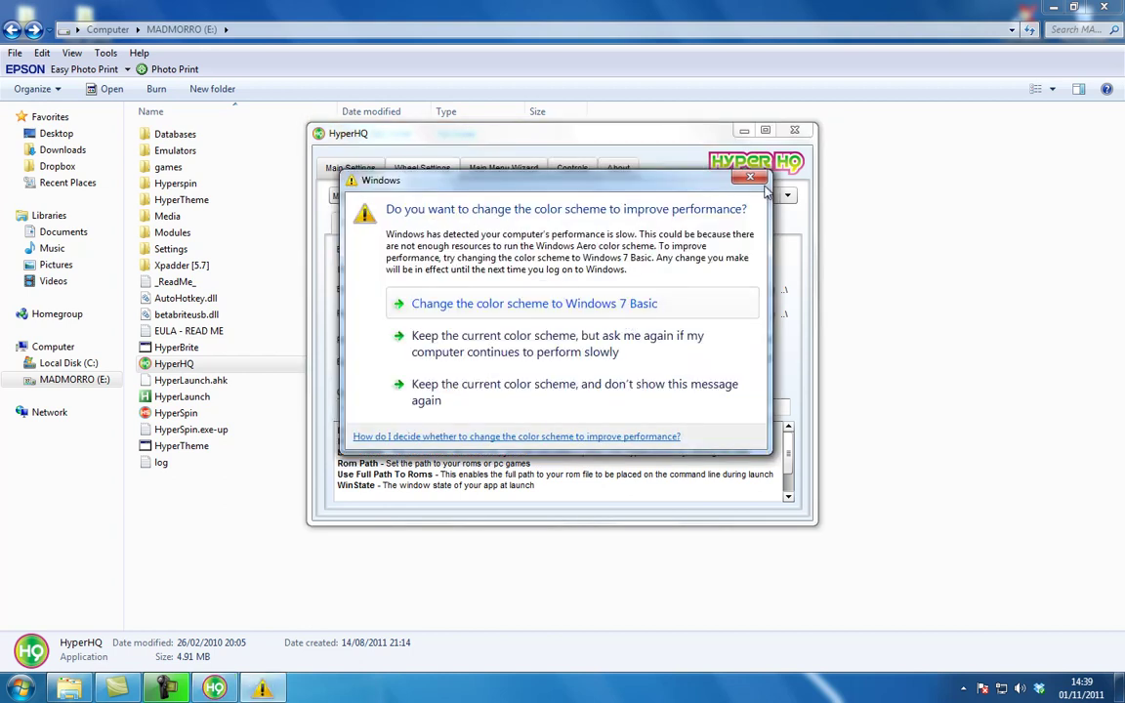
pyautogui.press('Escape')
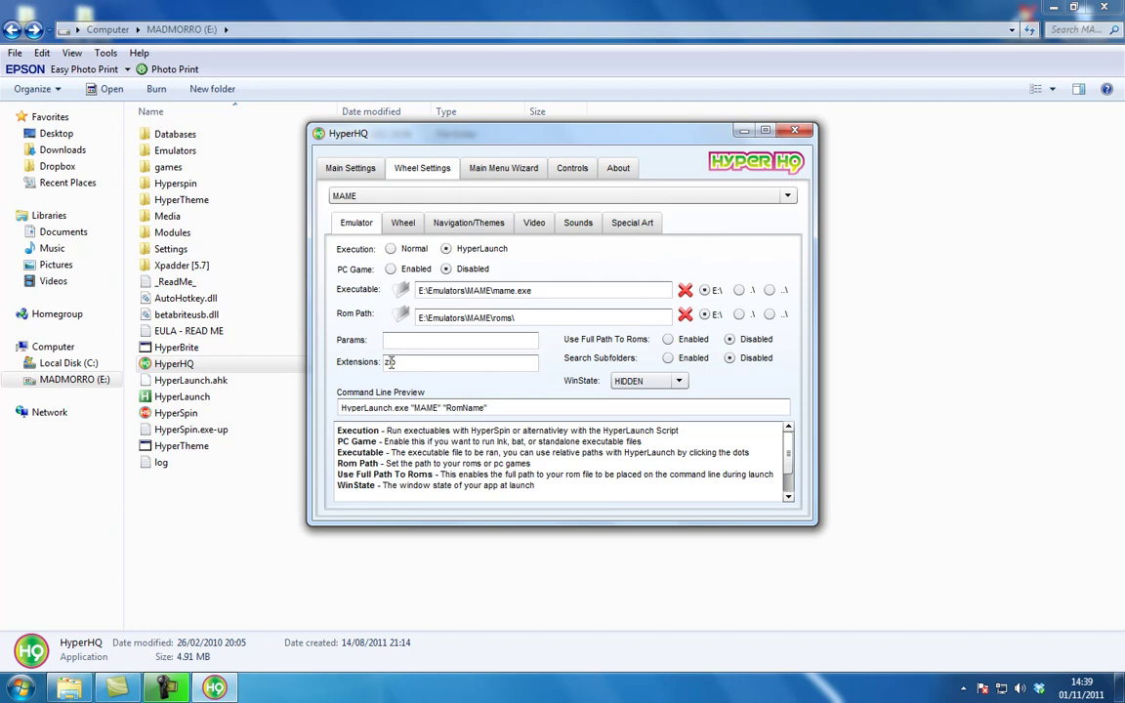
# - Set the MAME wheel's executable to the mame application in E:\Emulators\MAME
pyautogui.click(404, 291)
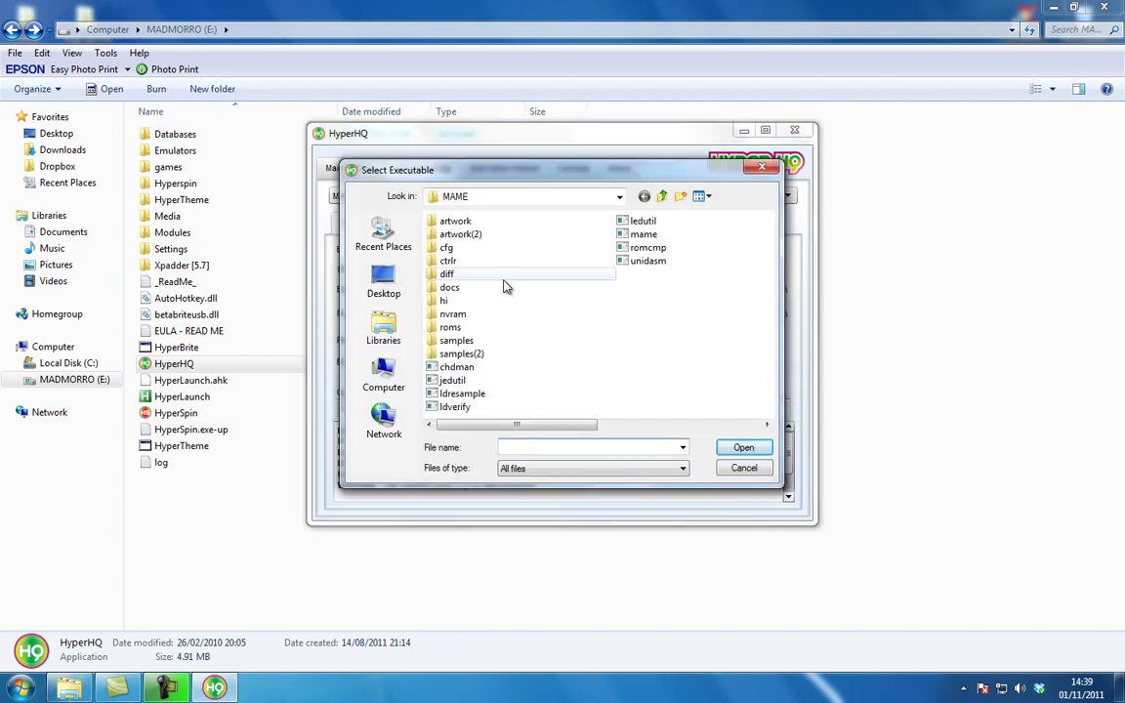
pyautogui.click(381, 372)
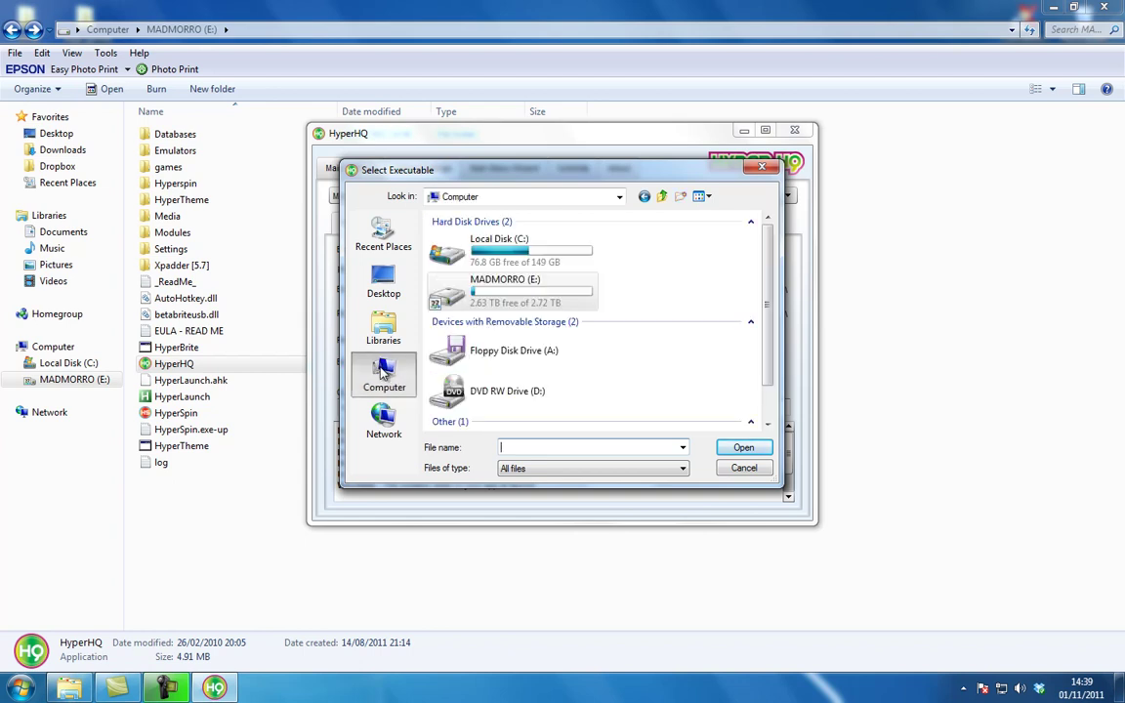
pyautogui.click(545, 283)
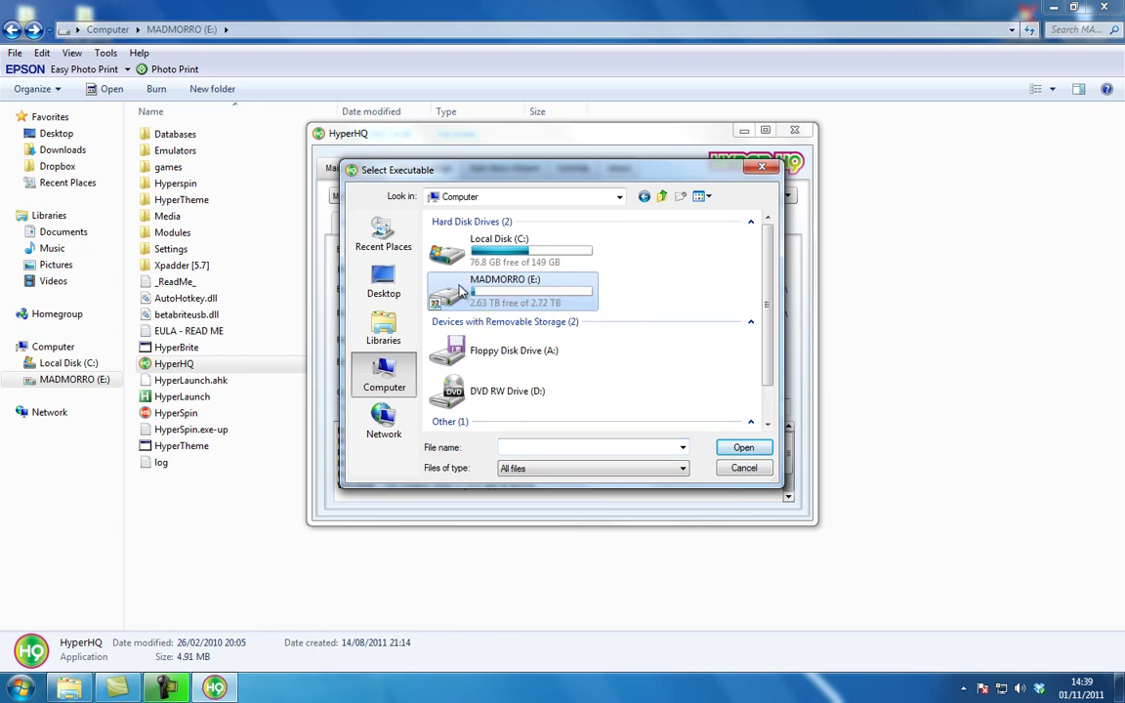
pyautogui.doubleClick(465, 291)
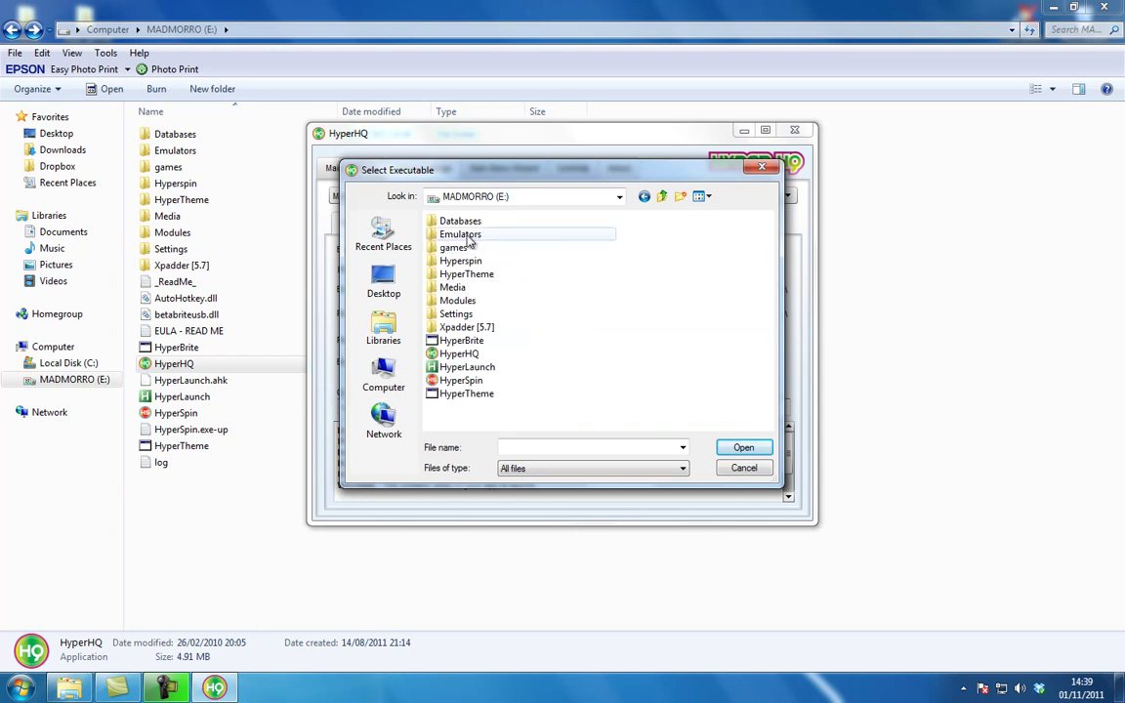
pyautogui.doubleClick(440, 235)
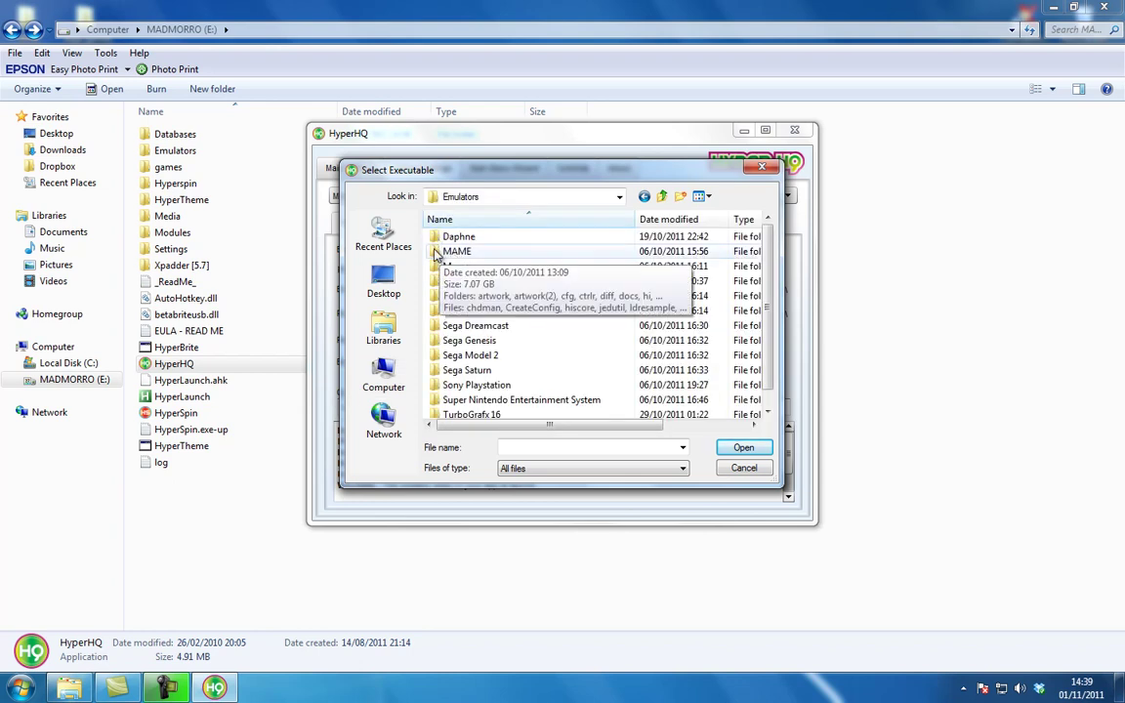
pyautogui.doubleClick(437, 253)
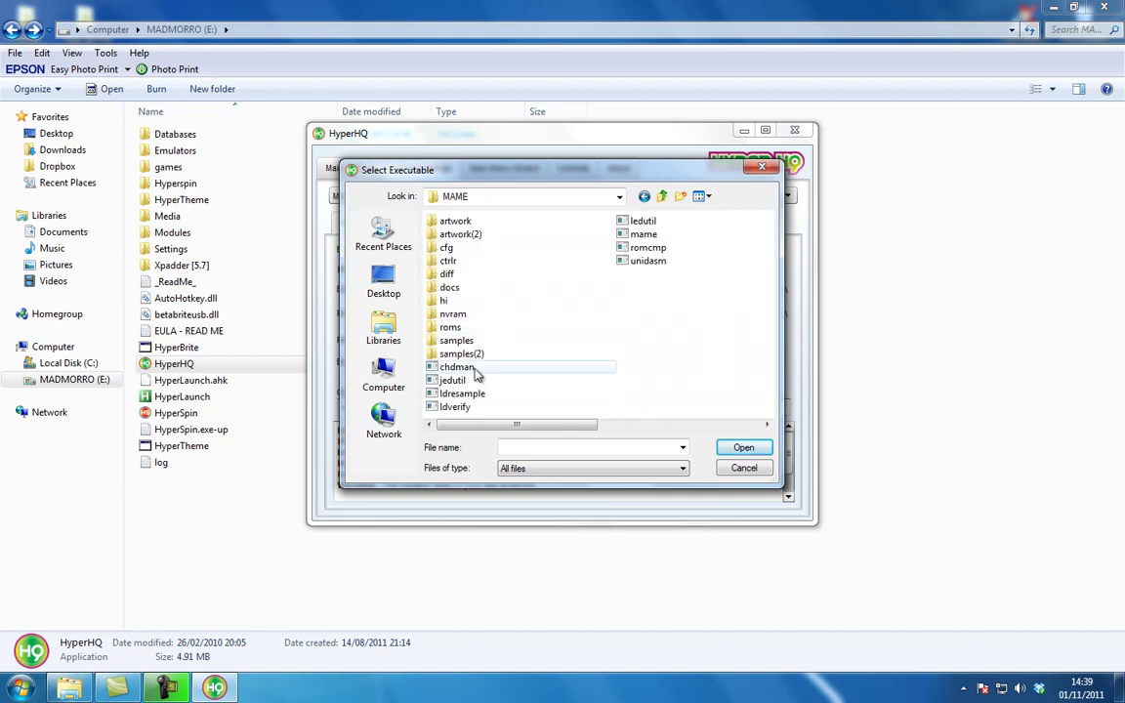
pyautogui.click(640, 234)
pyautogui.click(742, 448)
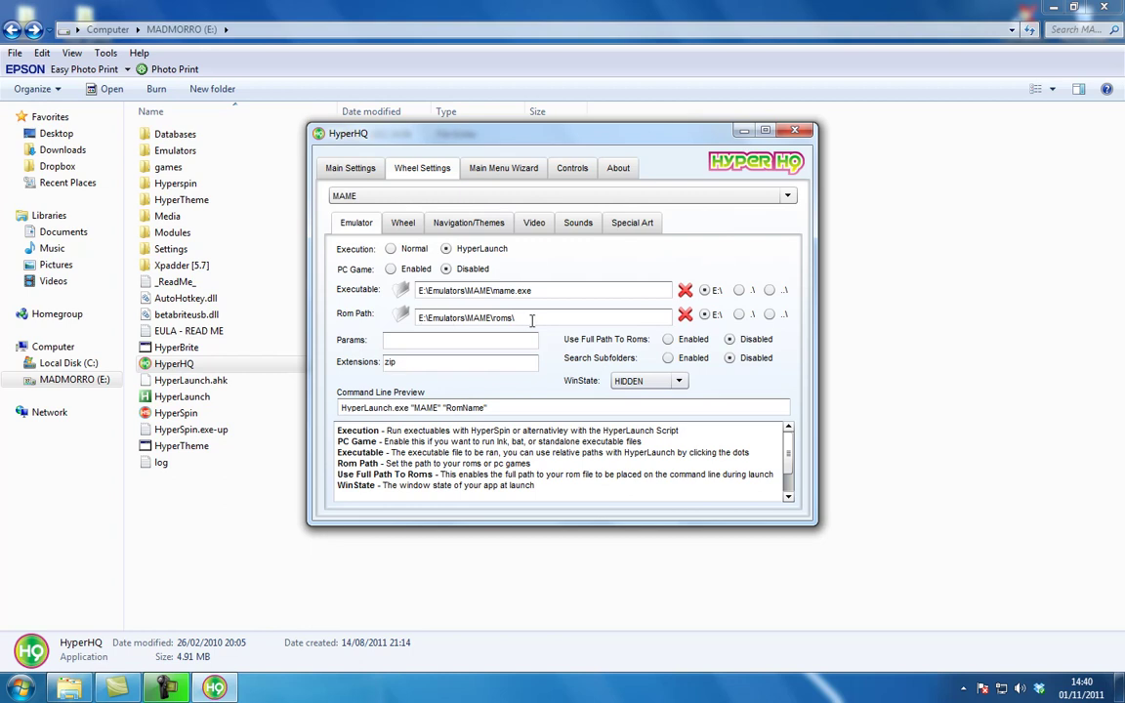
# - Set the MAME wheel's ROM path to the roms folder in E:\Emulators\MAME
pyautogui.click(402, 313)
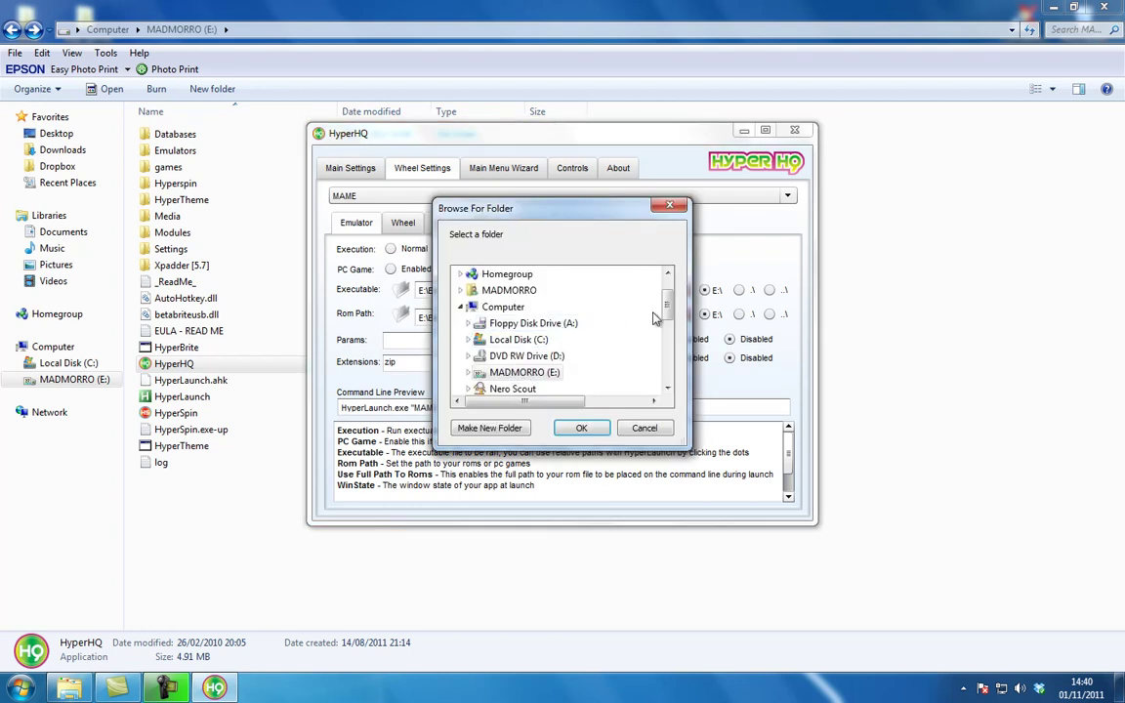
pyautogui.moveTo(673, 309); pyautogui.dragTo(674, 318)
pyautogui.click(525, 340)
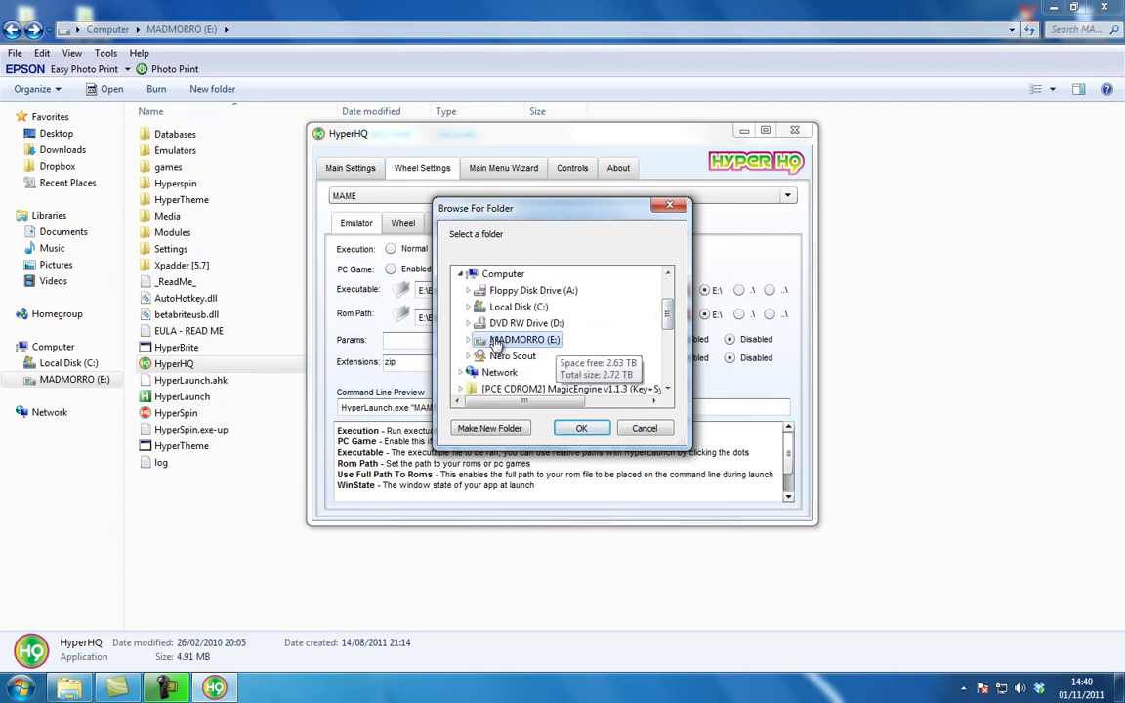
pyautogui.moveTo(665, 297); pyautogui.dragTo(668, 313)
pyautogui.click(518, 340)
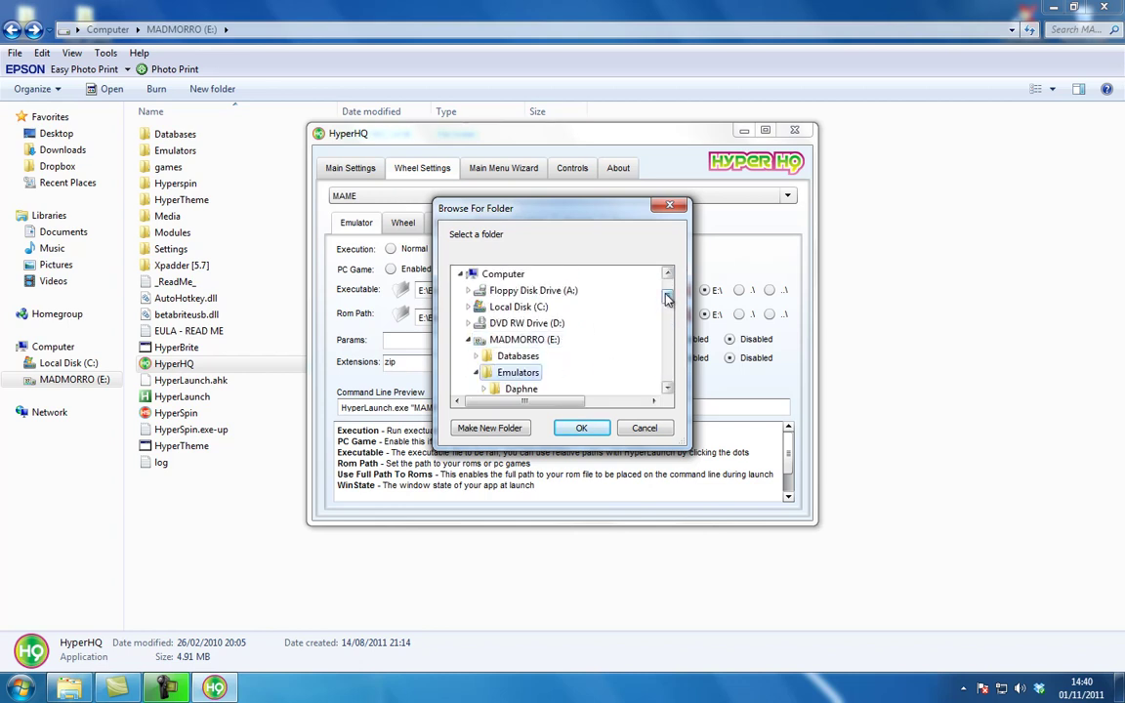
pyautogui.moveTo(667, 299); pyautogui.dragTo(668, 308)
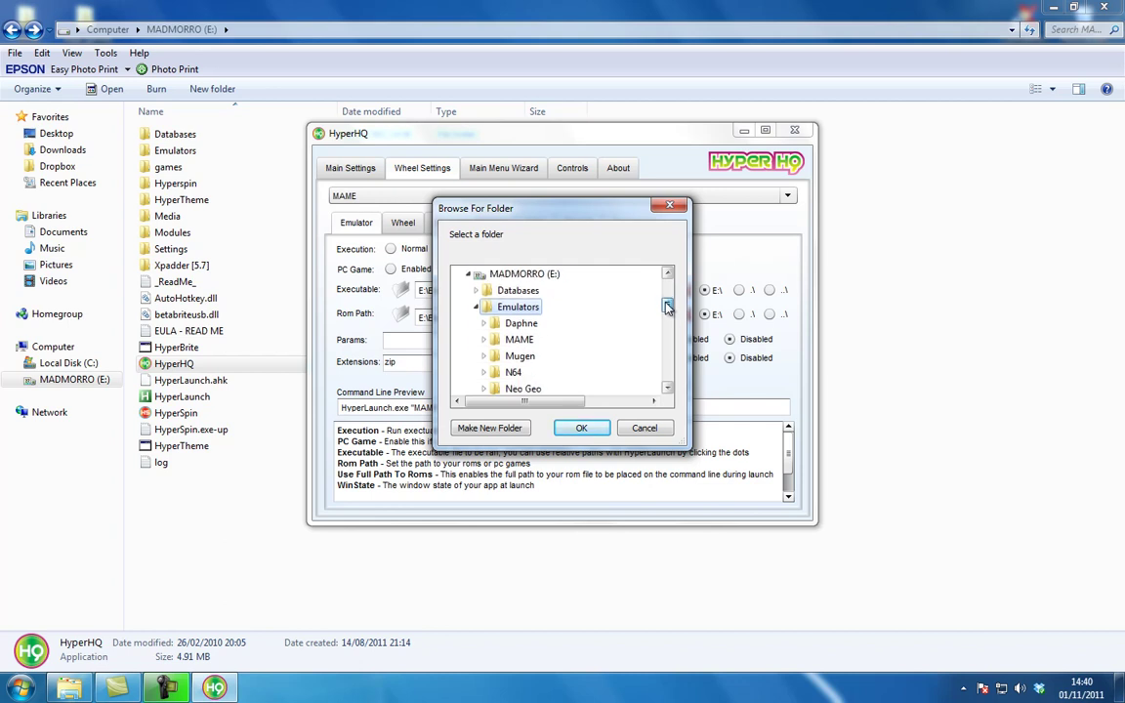
pyautogui.click(523, 338)
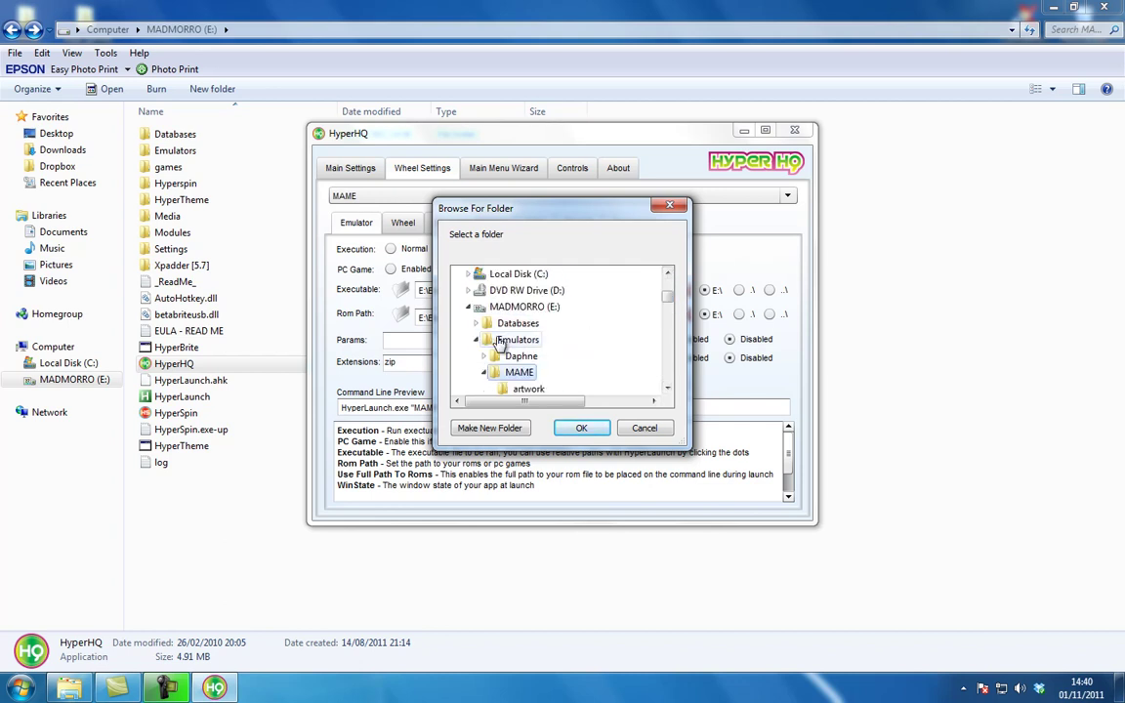
pyautogui.scroll(-3, 669, 310)
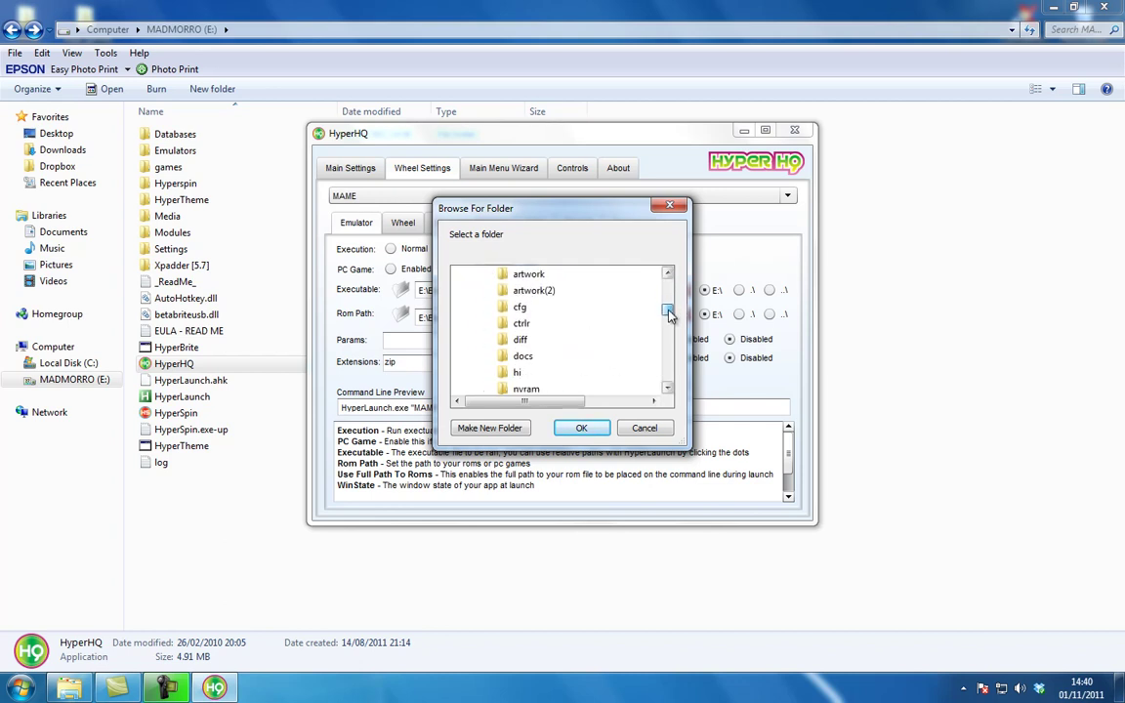
pyautogui.moveTo(669, 315); pyautogui.dragTo(670, 319)
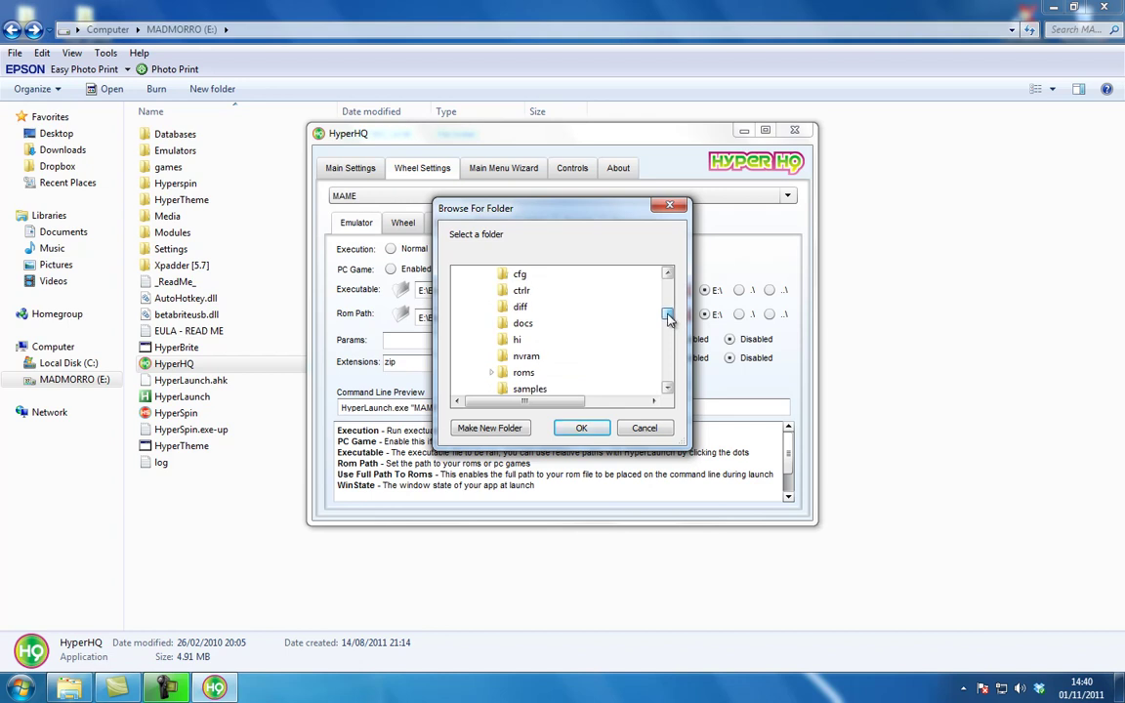
pyautogui.click(522, 374)
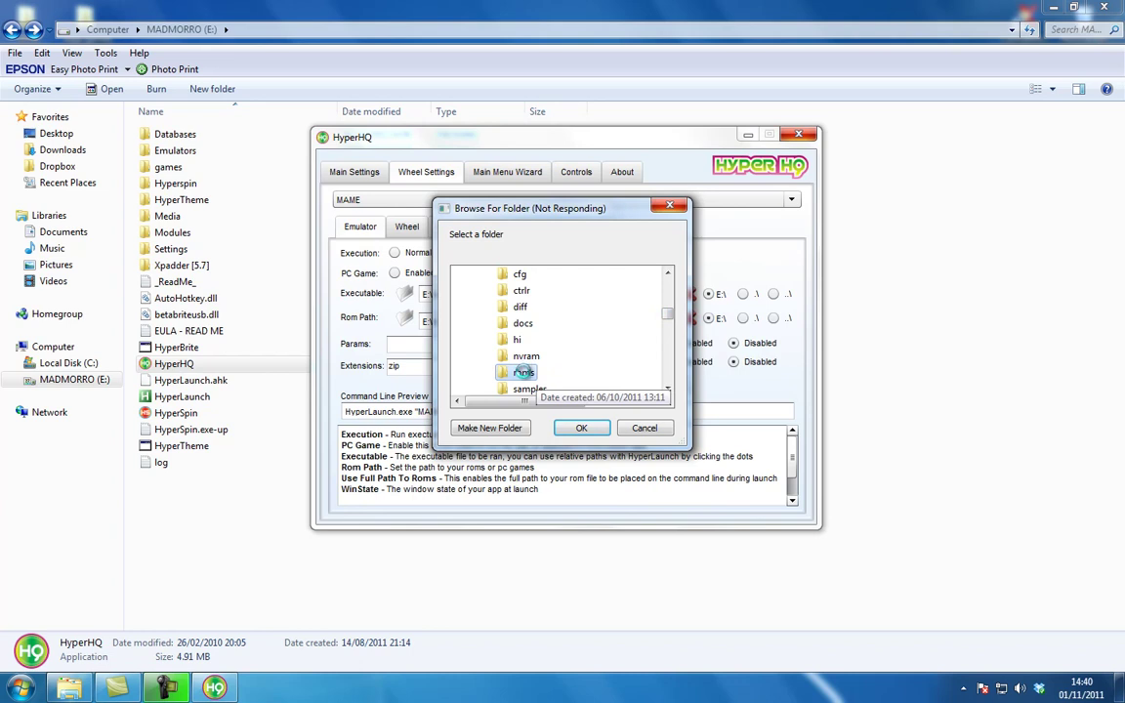
pyautogui.click(581, 430)
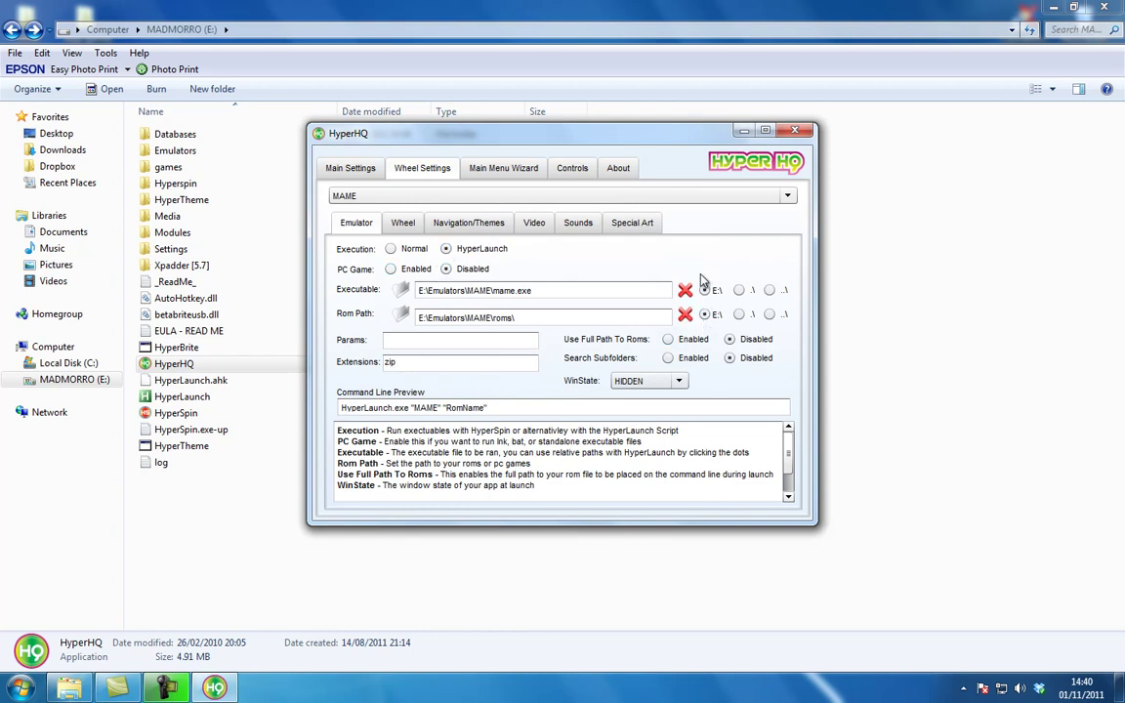
# - Review the keyboard and joystick control assignments for both players, then close HyperHQ
pyautogui.click(572, 170)
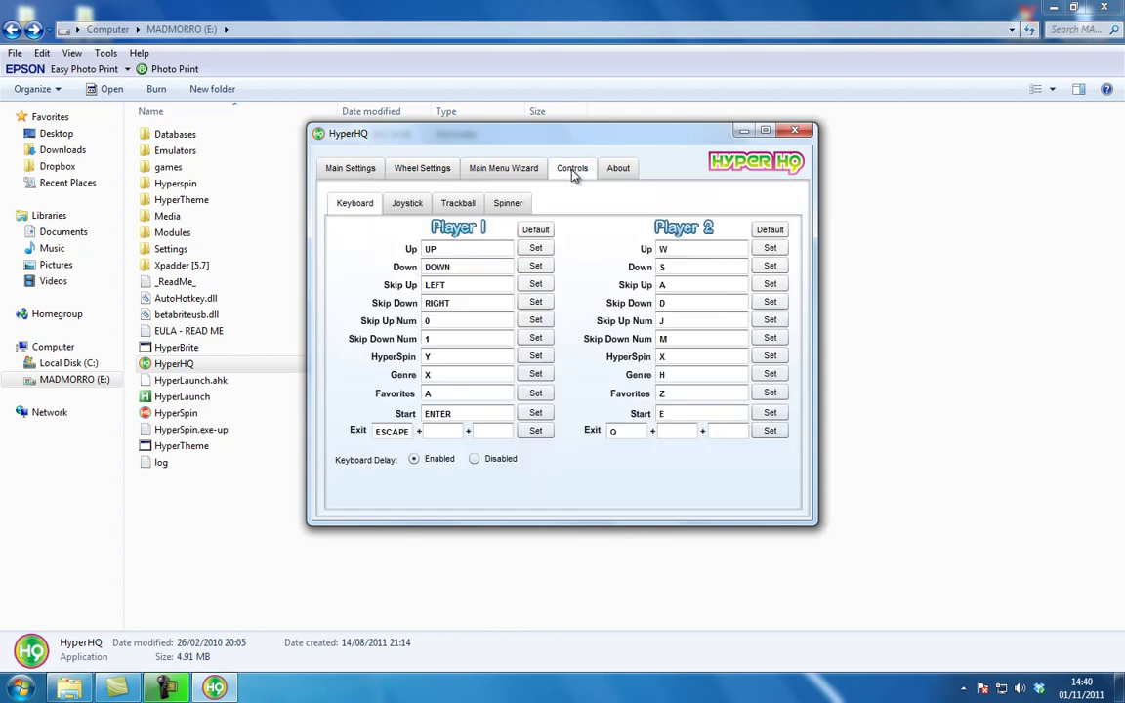
pyautogui.click(410, 205)
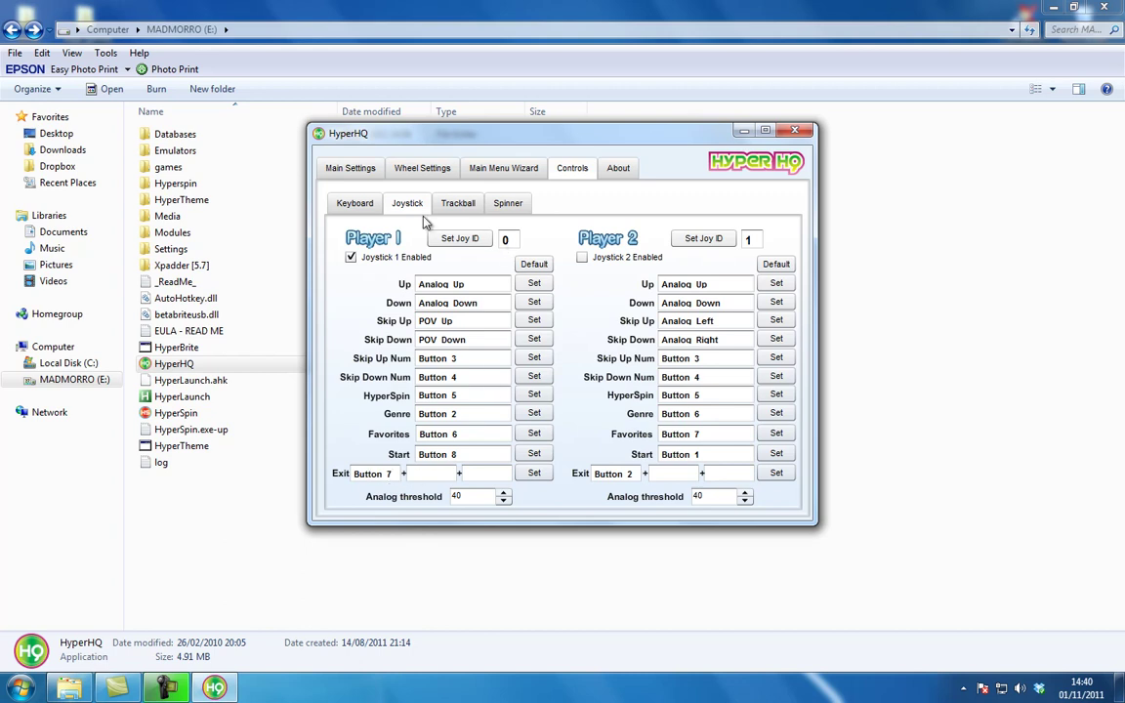
pyautogui.click(794, 130)
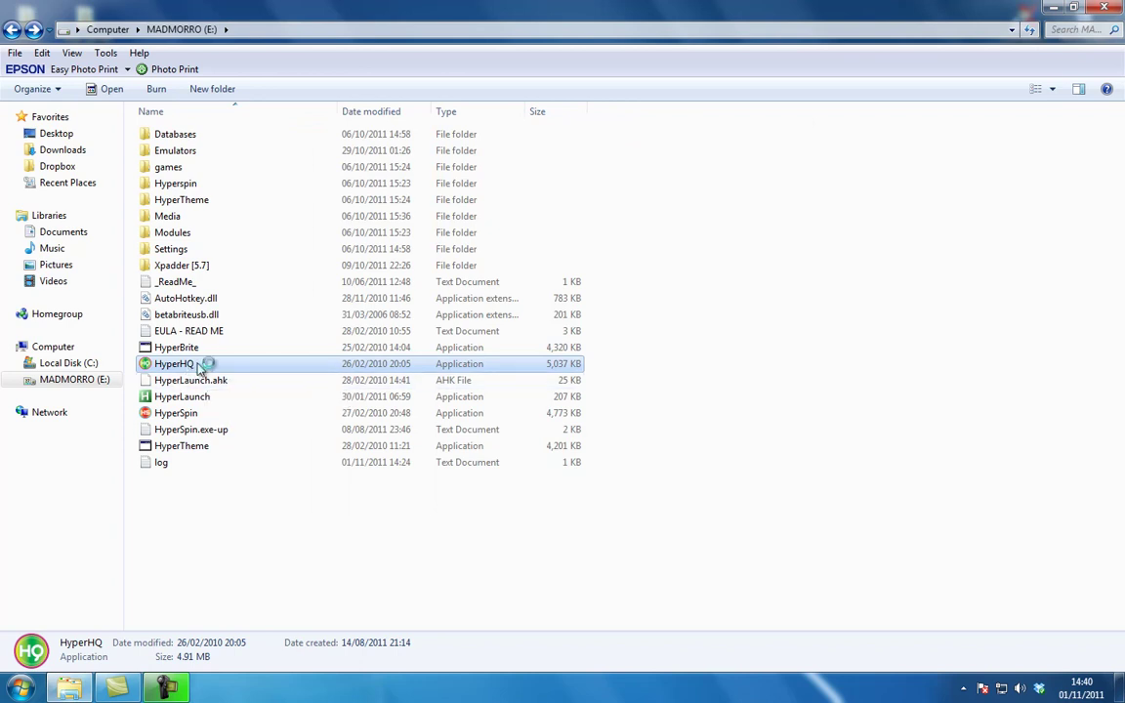